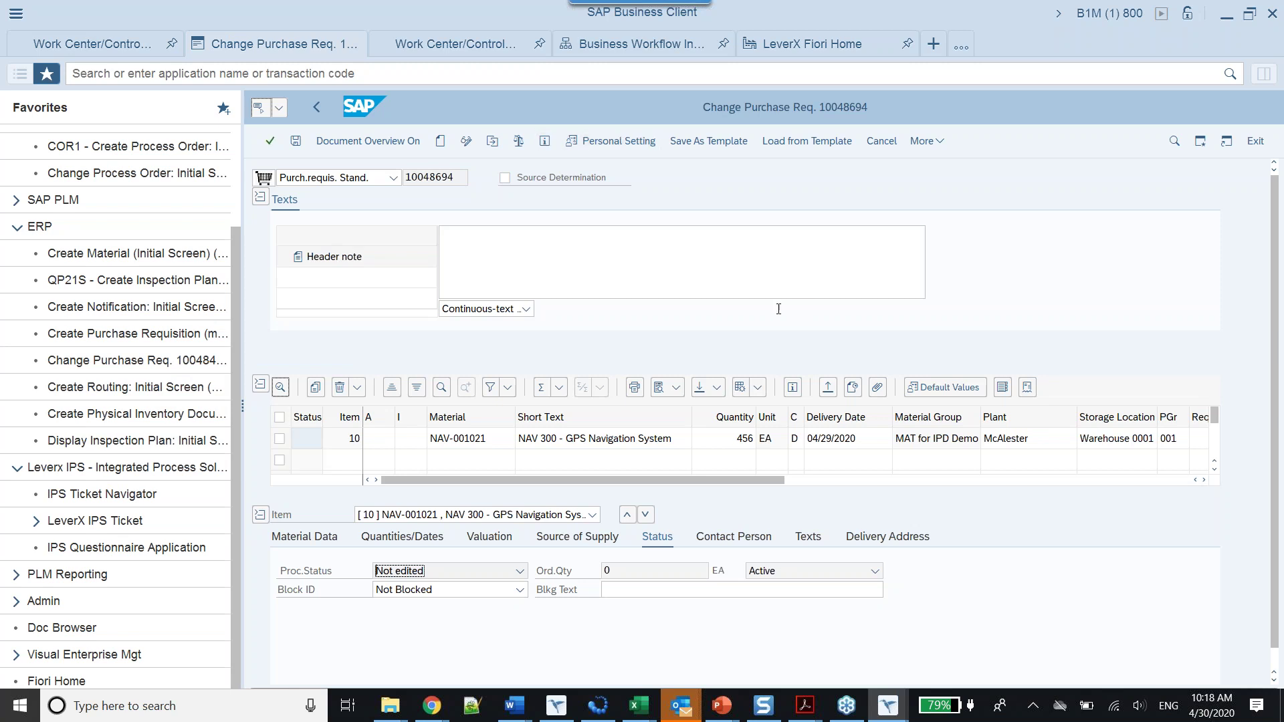
Start a new purchase requisition from Favorites and close the unneeded notification page.
click(135, 303)
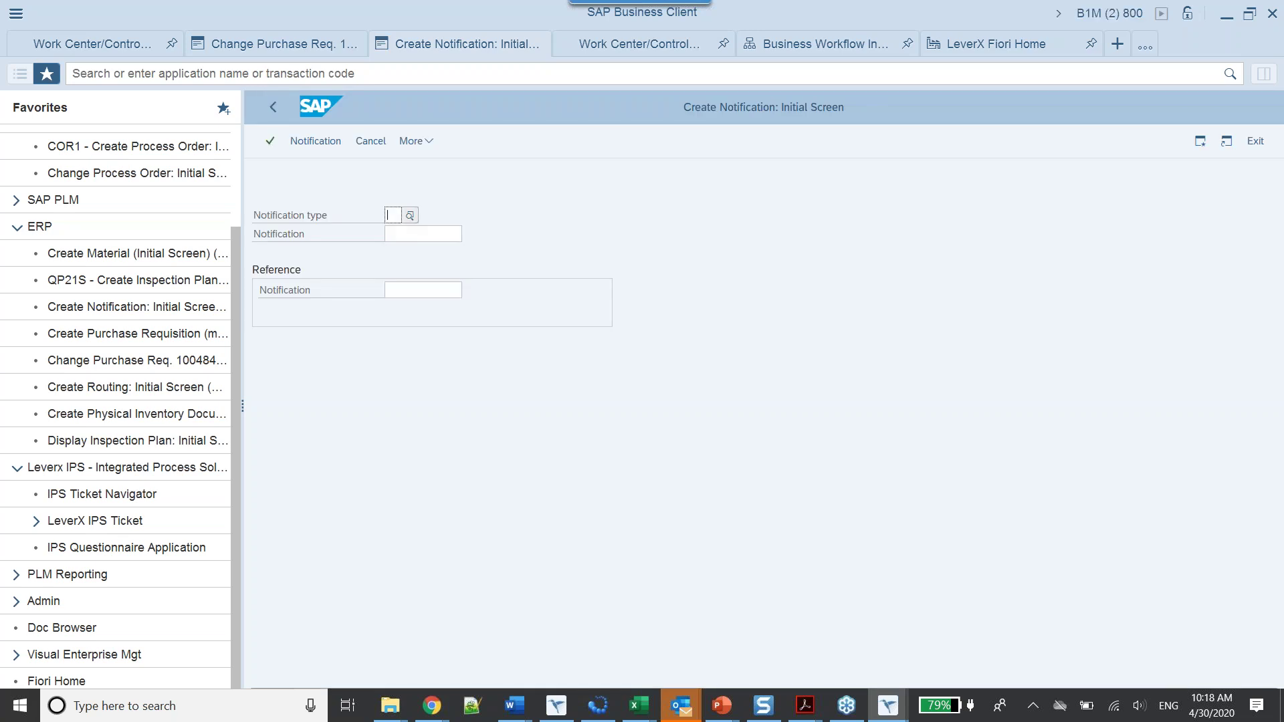
click(154, 335)
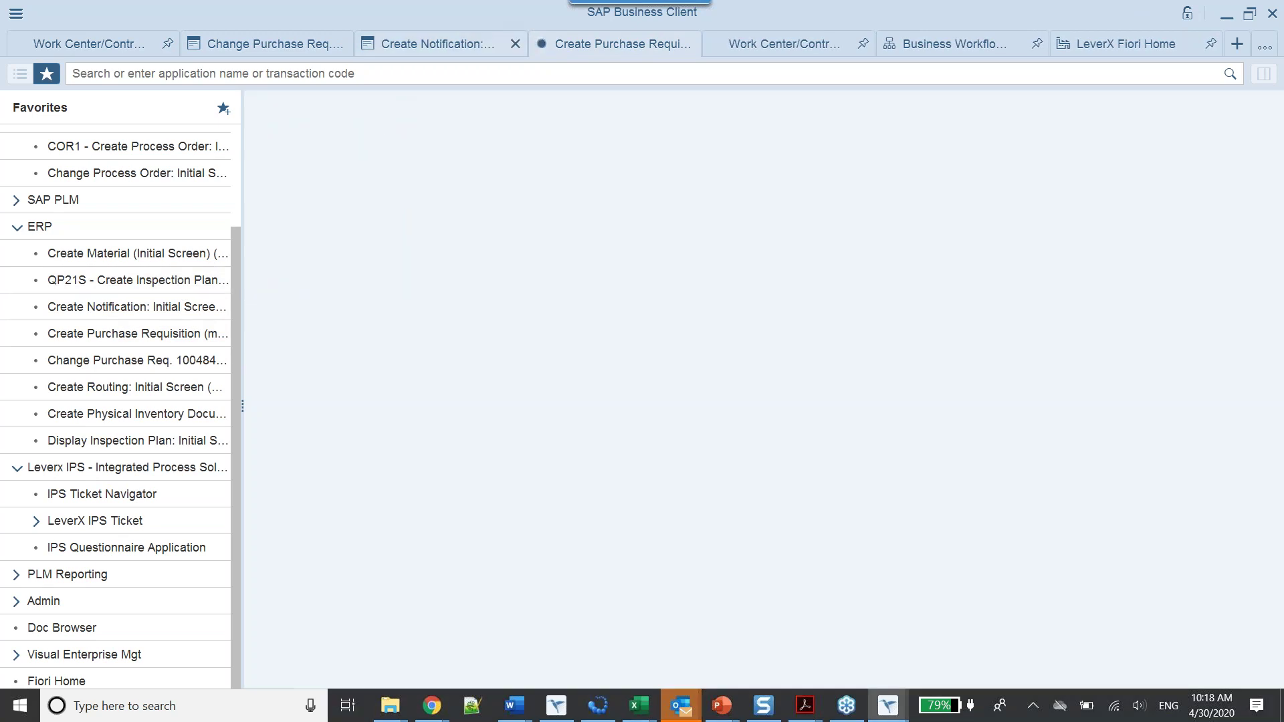
click(515, 44)
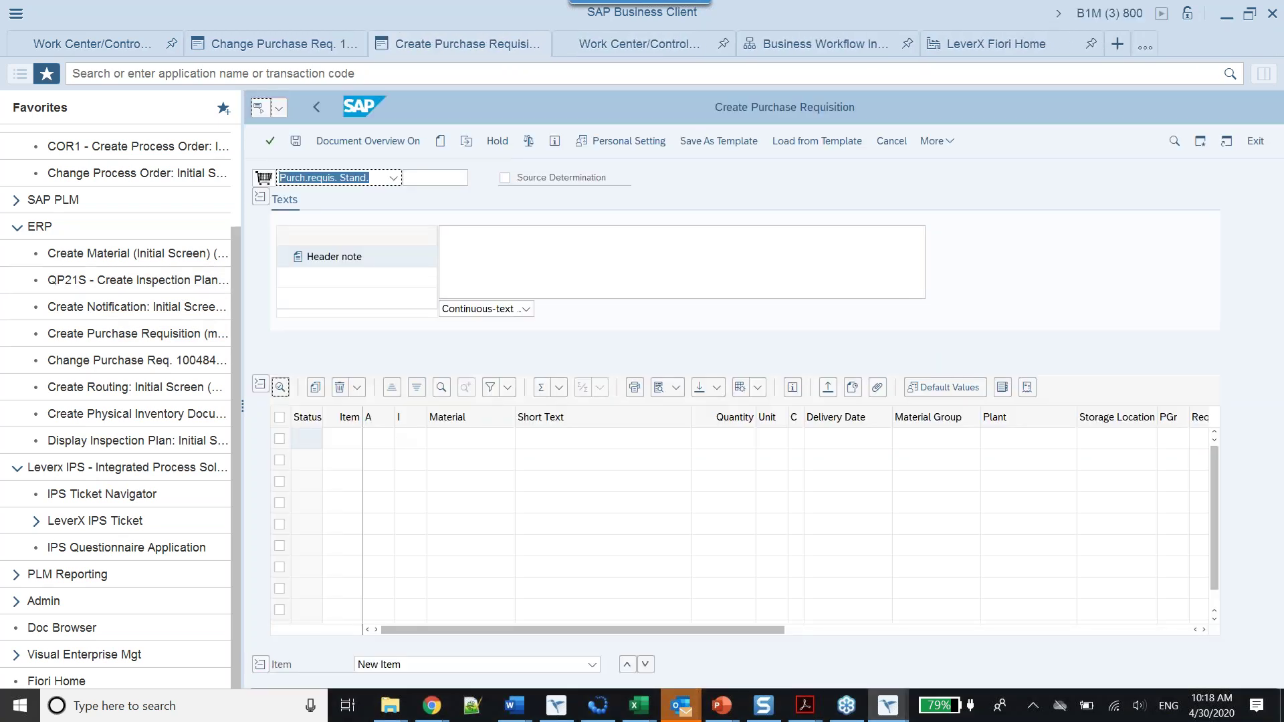
Enter item NAV-001021, 'buy for demo webinar', 2112 EA at plant 3000, and save the requisition.
text(n)
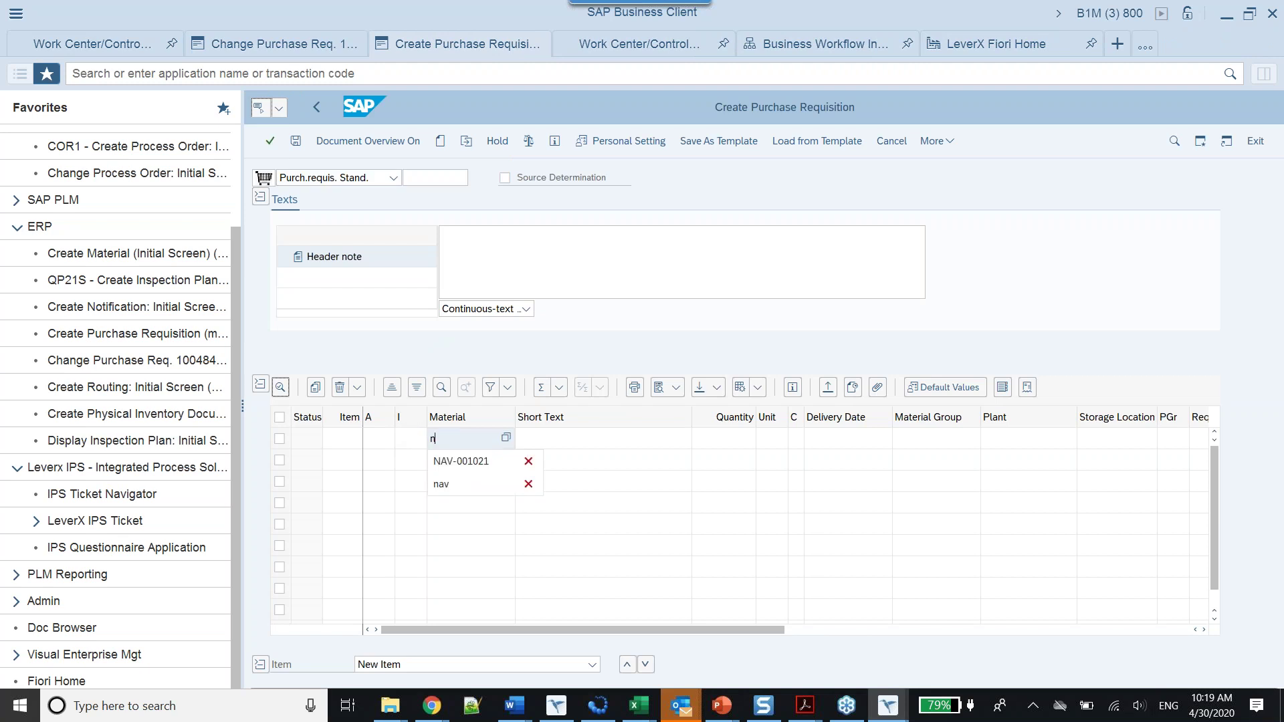
text(av-001021)
key(Tab)
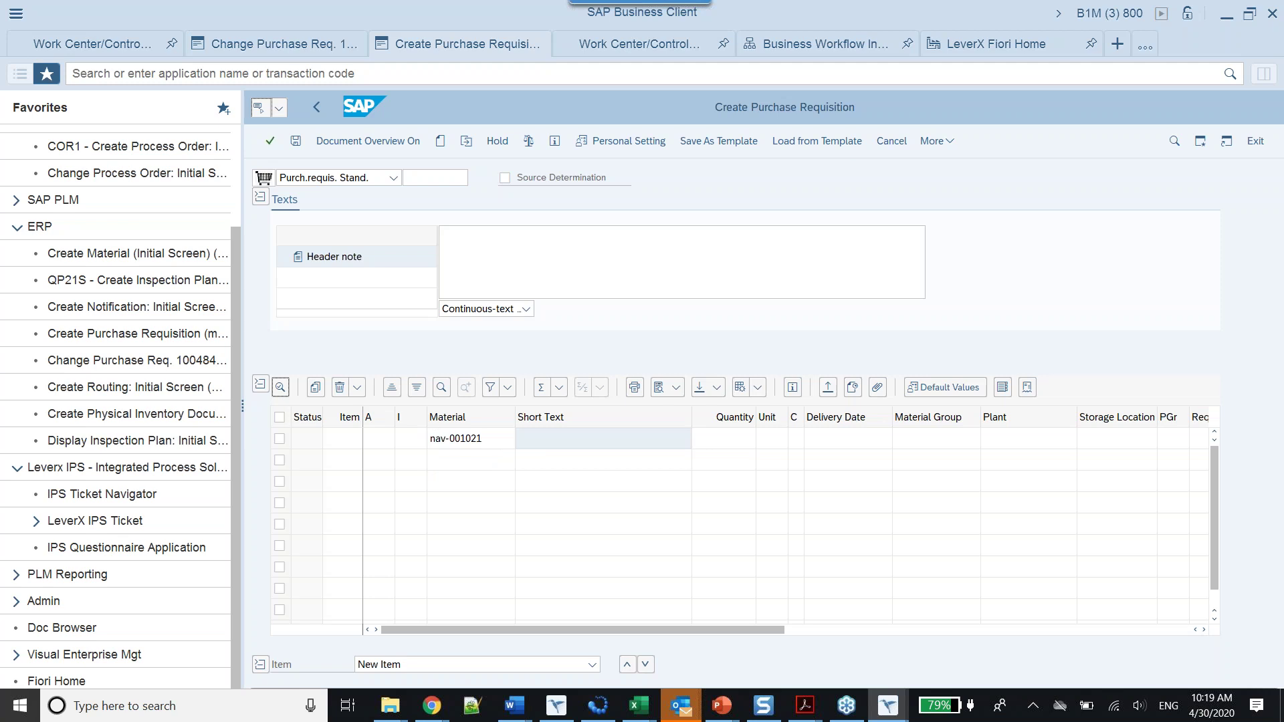
text(buy for demo webinar)
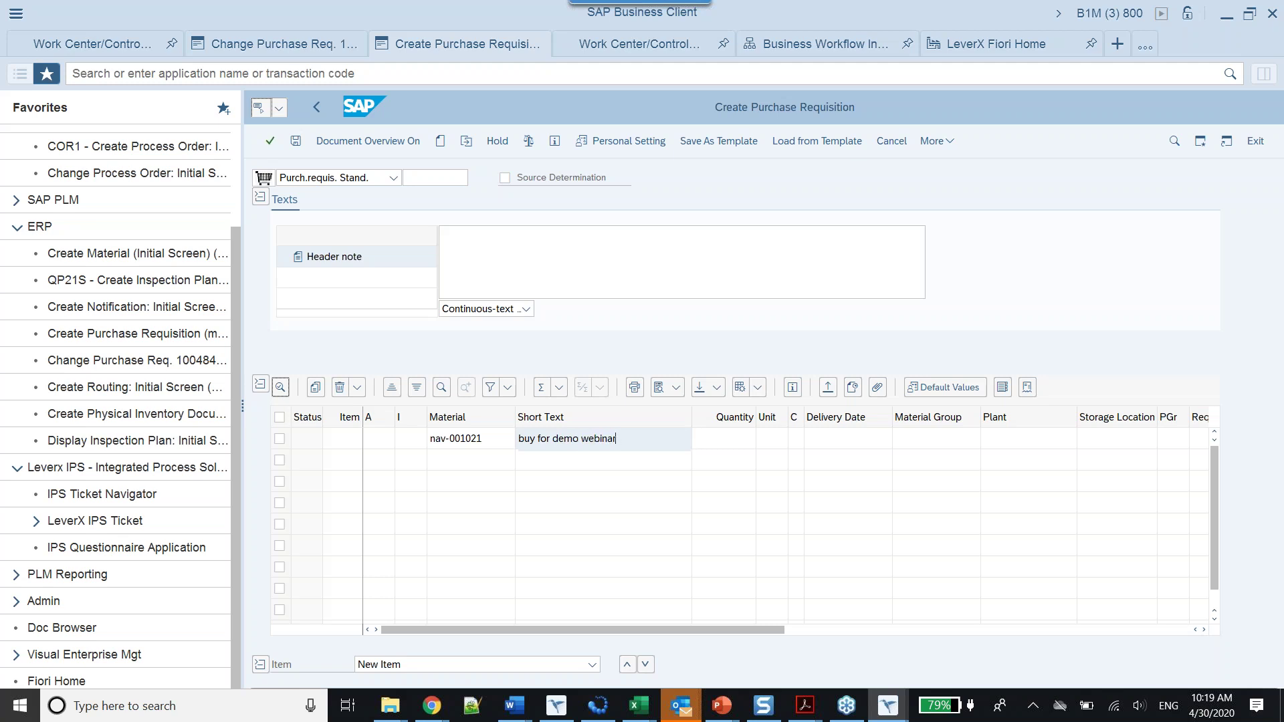
key(Tab)
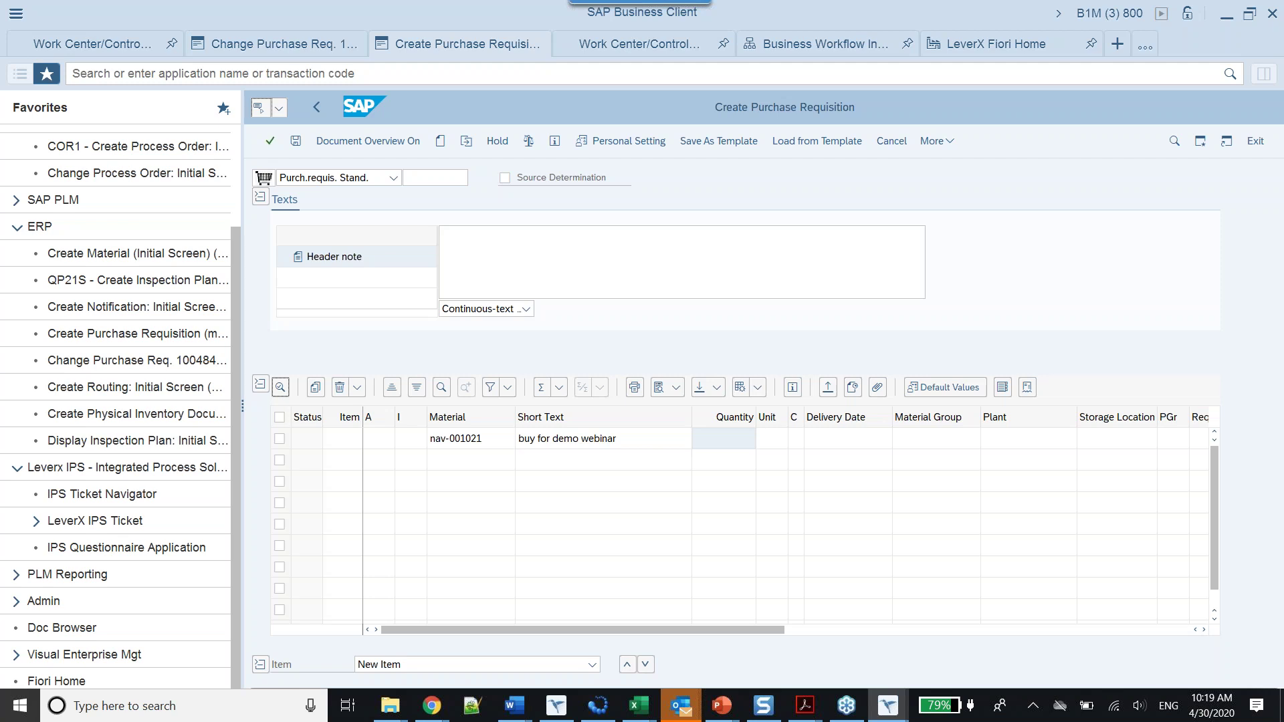
text(2112)
key(Tab)
text(ea)
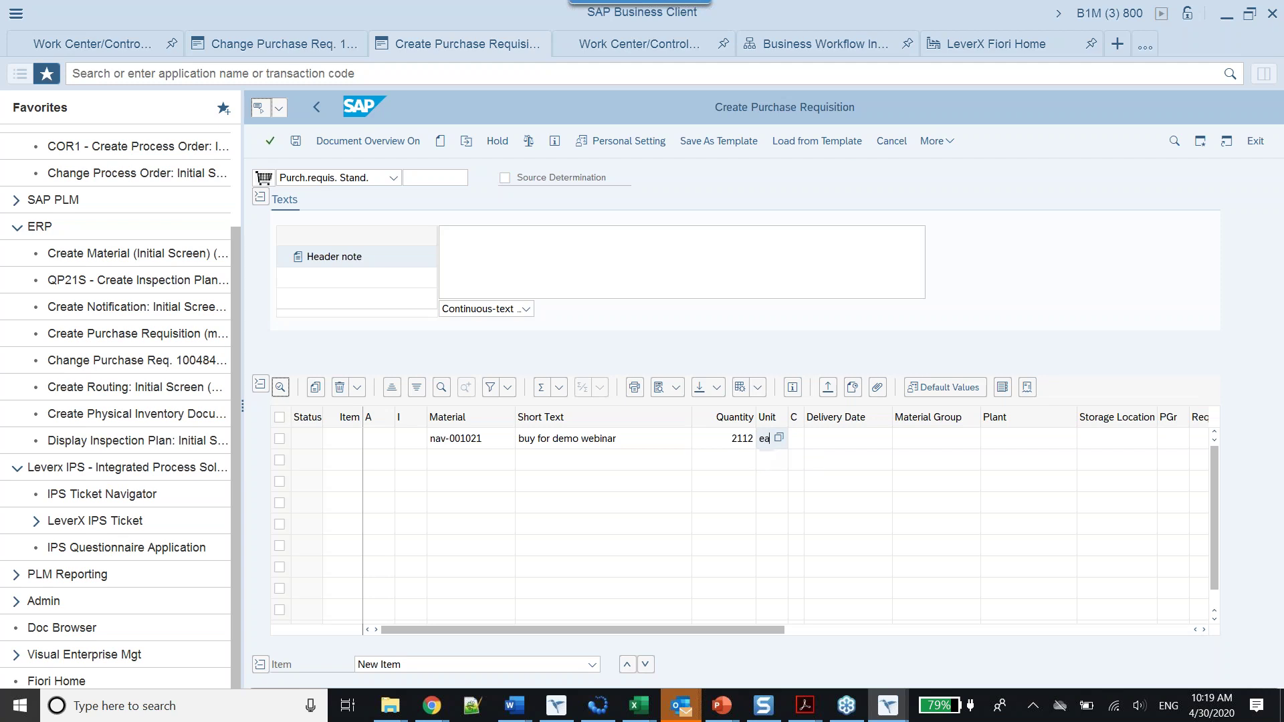
click(1023, 438)
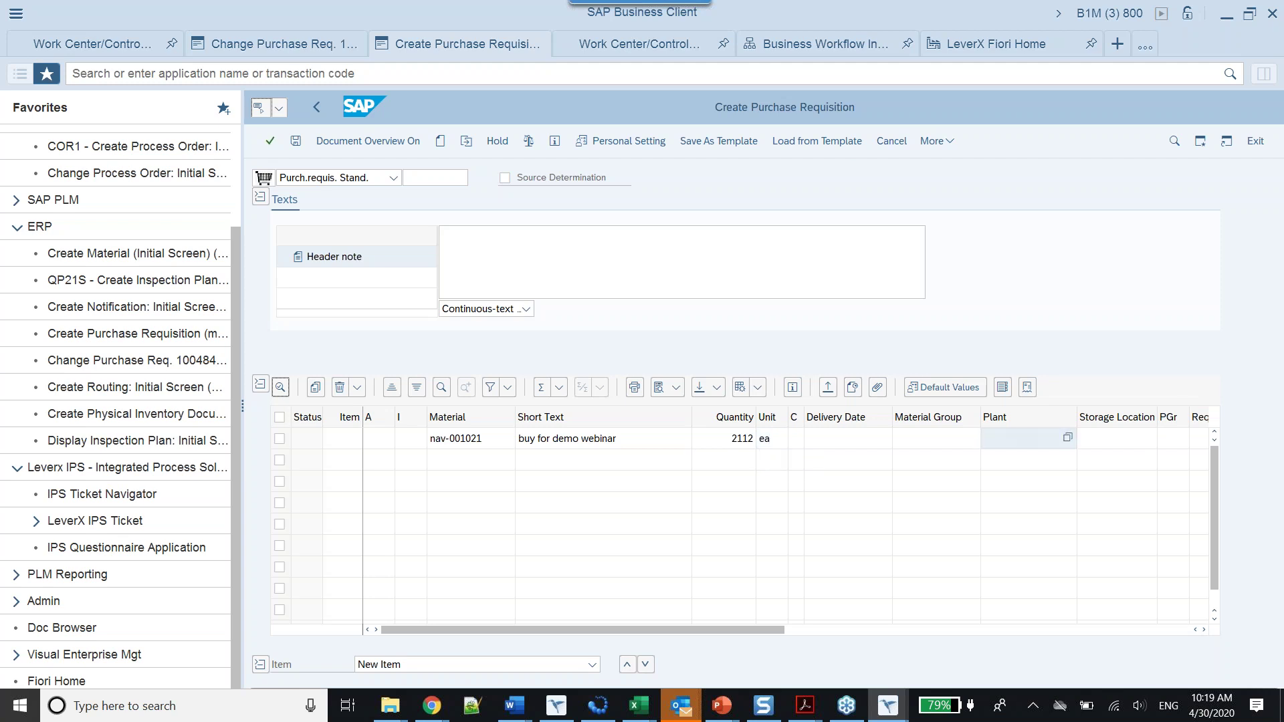
text(3000)
key(Return)
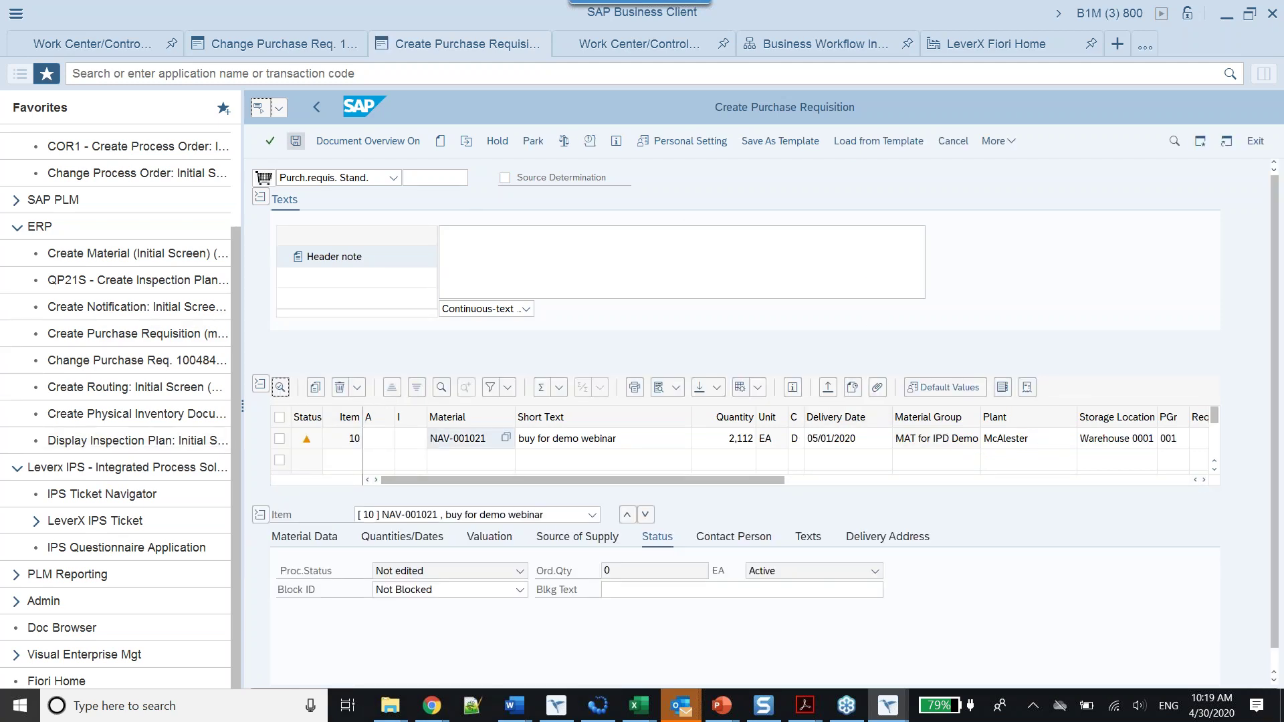
click(295, 141)
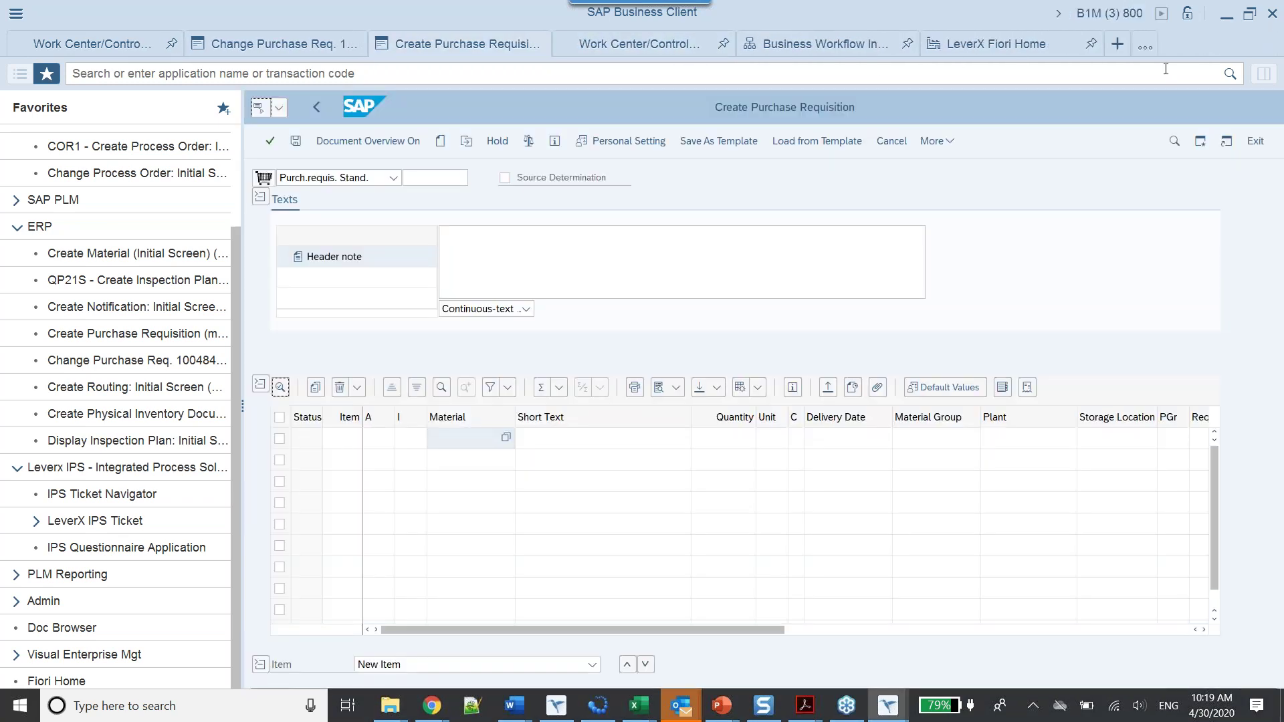
Restore the window and maximize it again after the requisition-created message.
click(1248, 13)
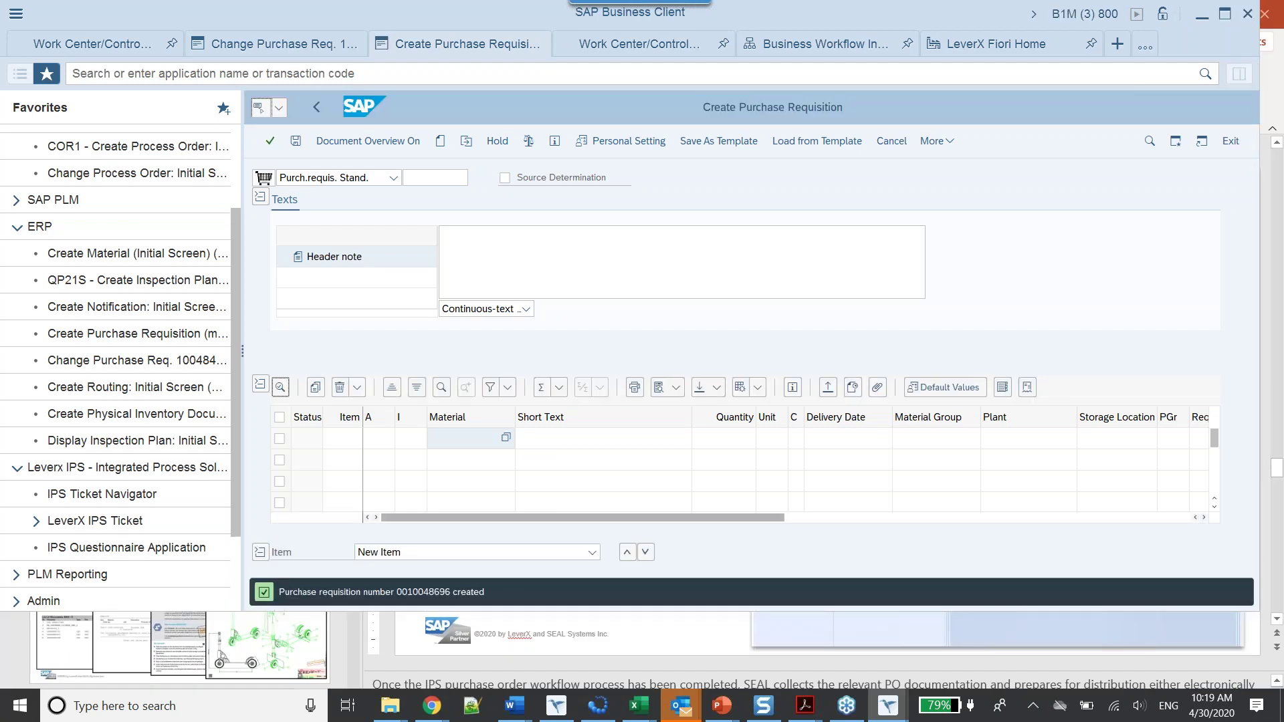
click(1225, 13)
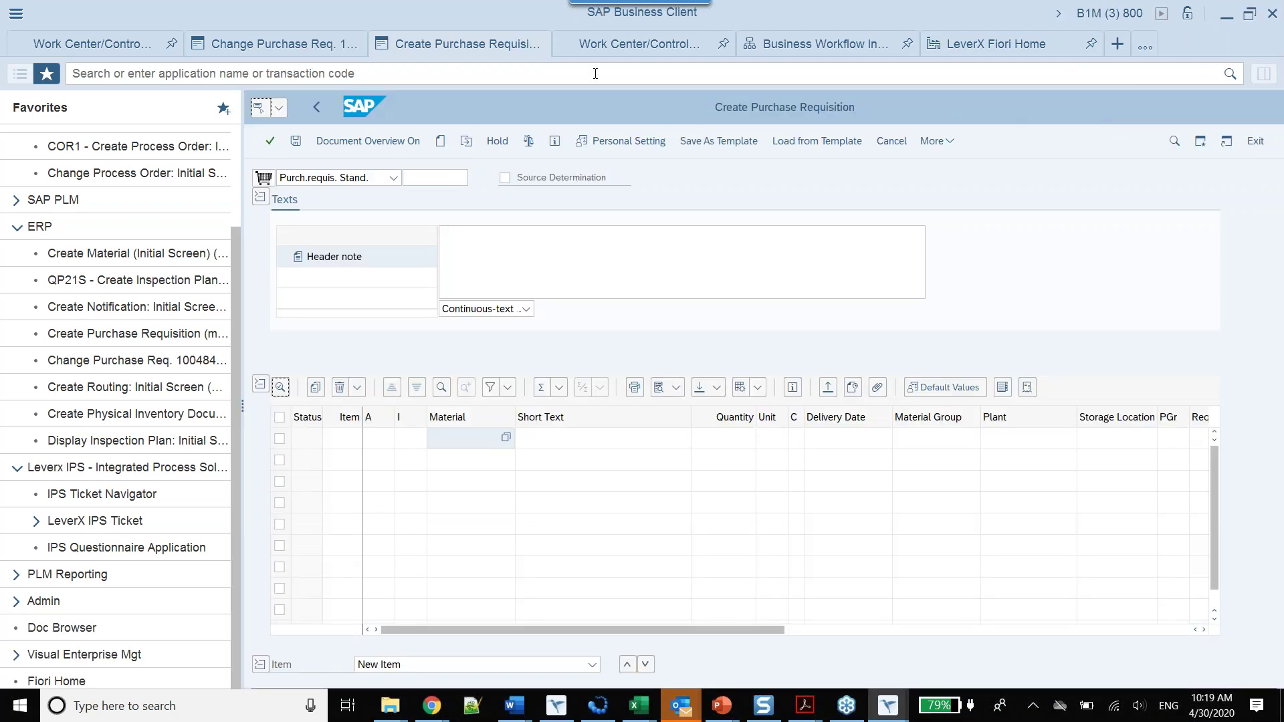
Close the requisition creation page, refresh the Business Workflow Inbox, and open the Purchasing Department Review task.
click(274, 43)
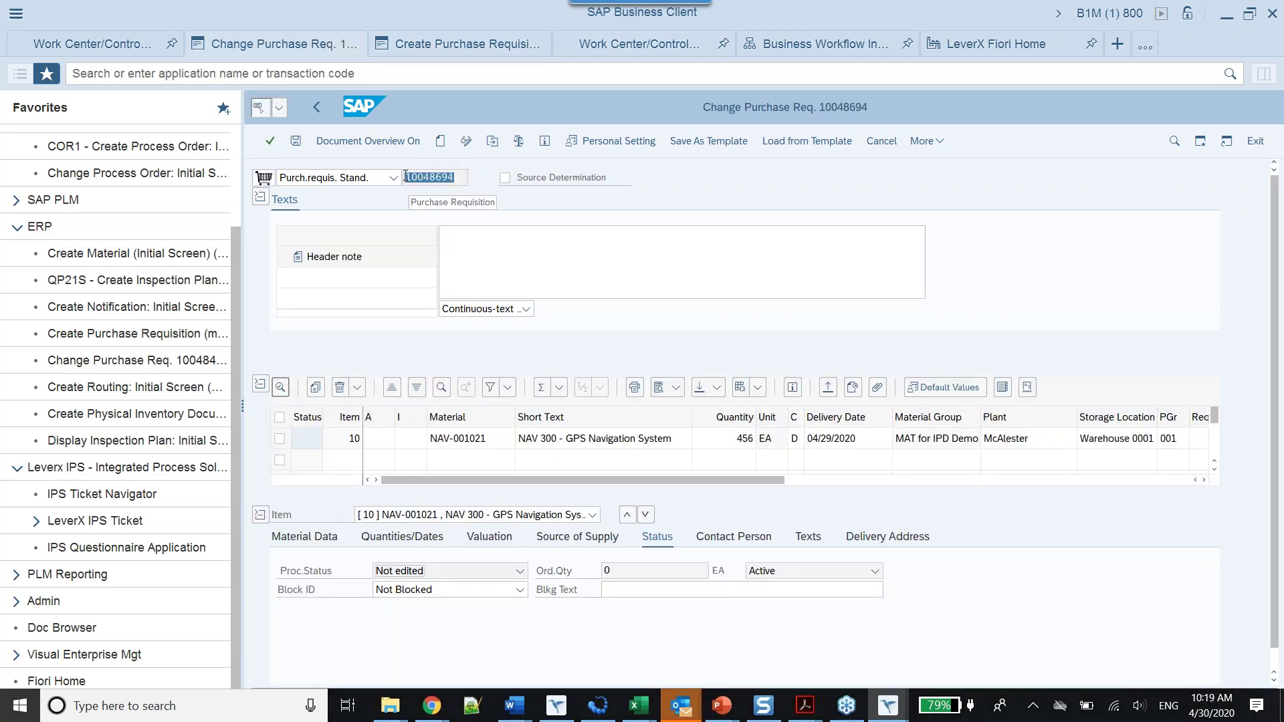
click(539, 43)
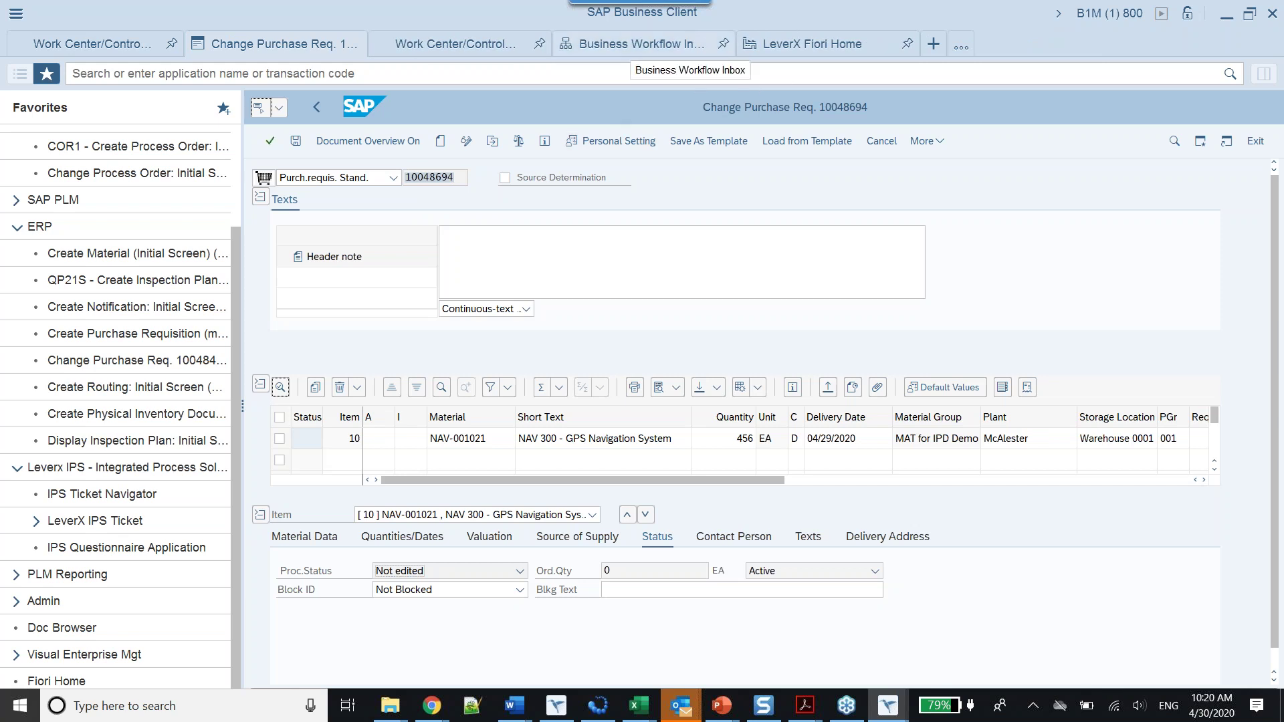
click(635, 46)
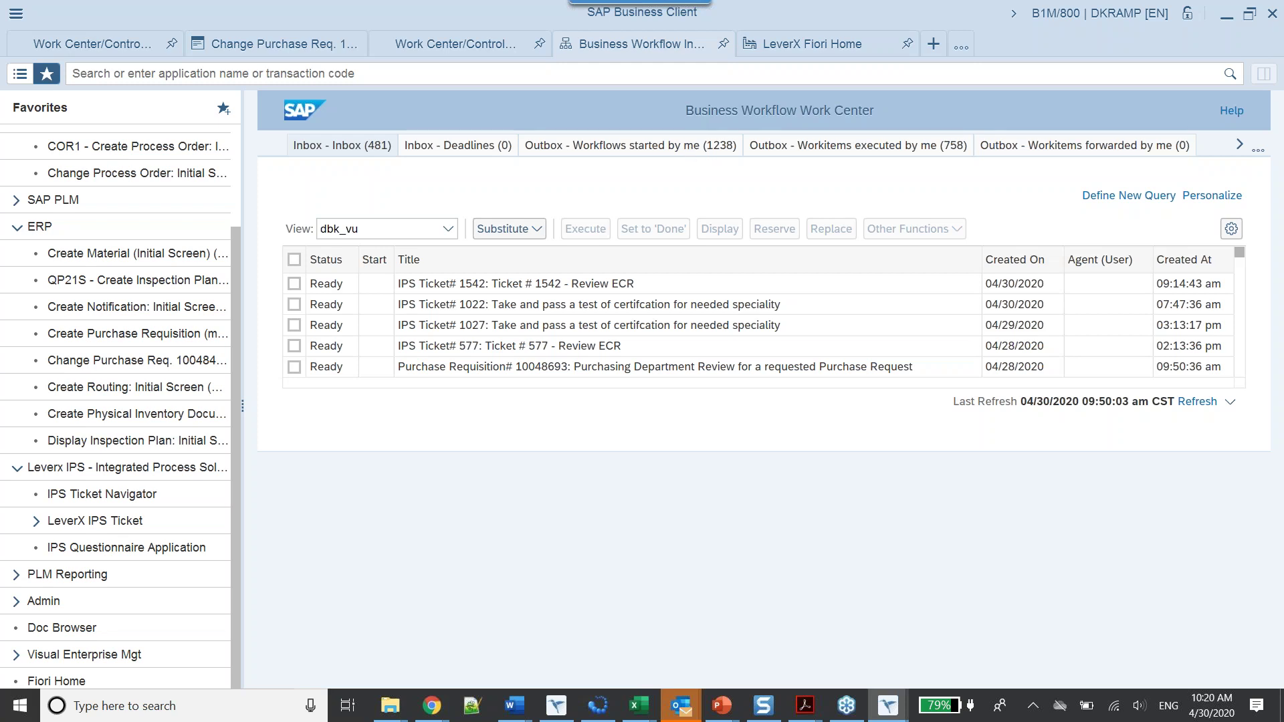
click(1184, 403)
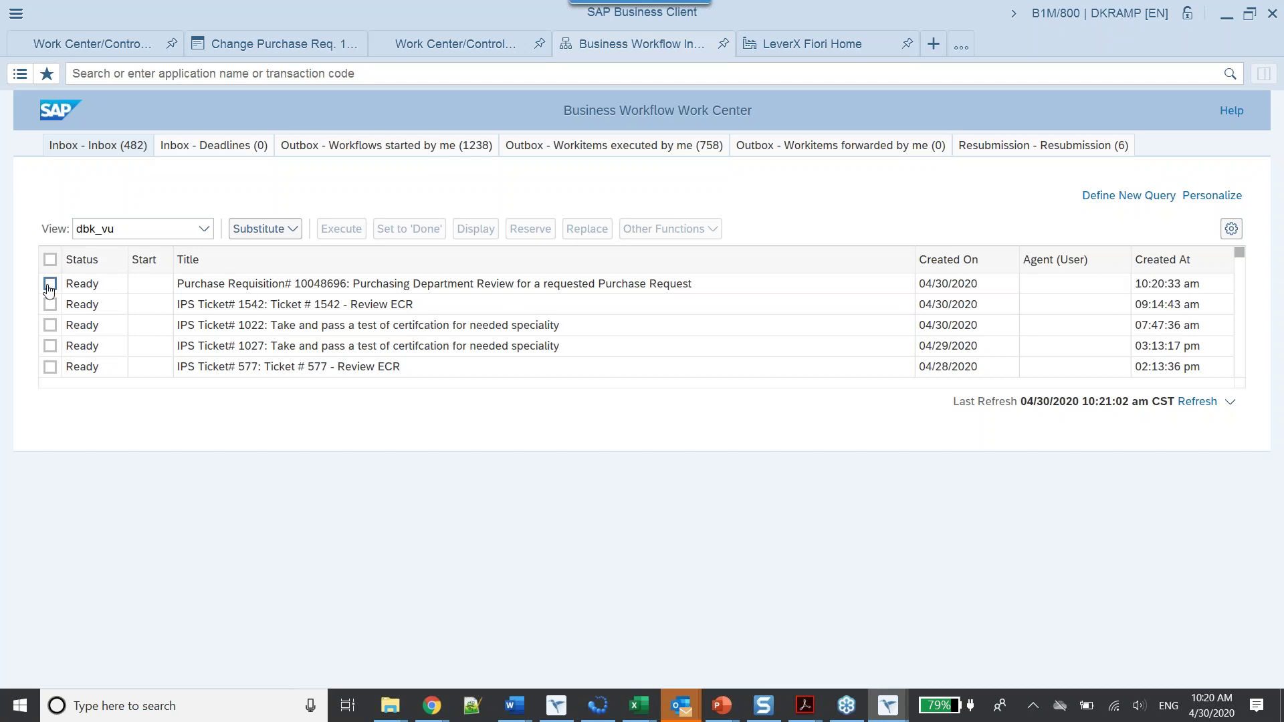
click(254, 275)
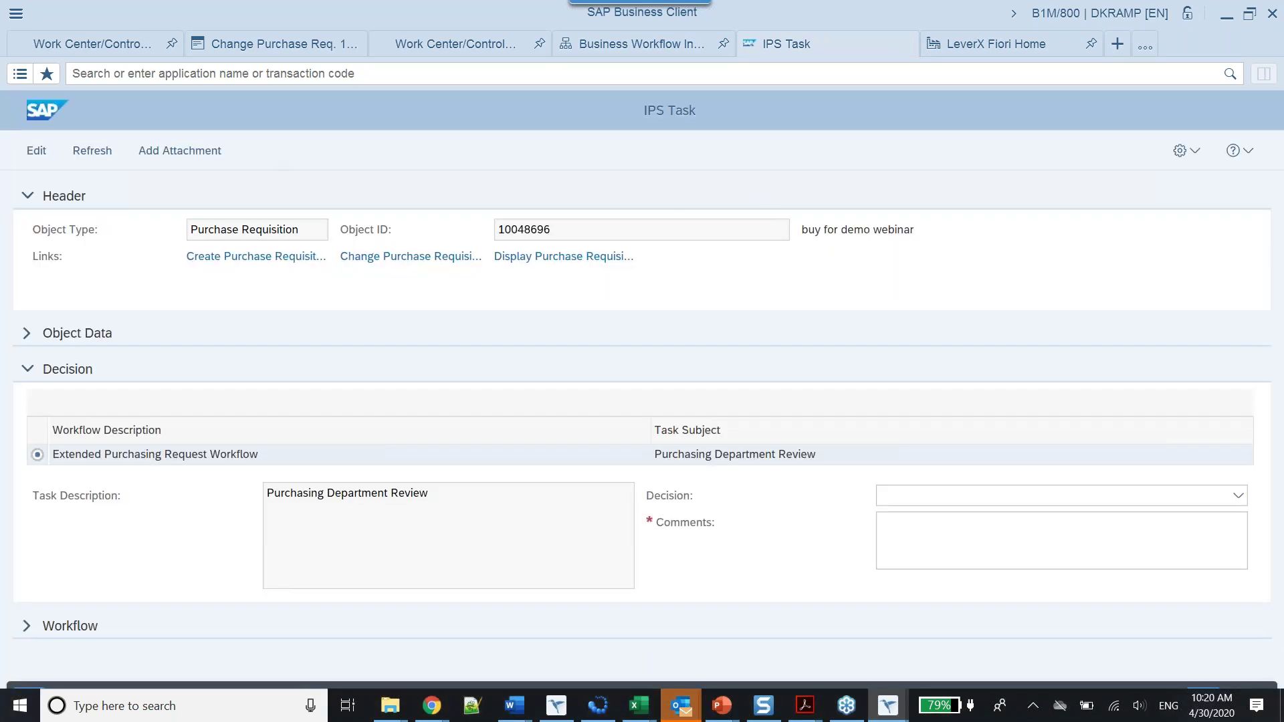
Select the new requisition's IPS Task and close the older Change Purchase Req. page.
click(38, 151)
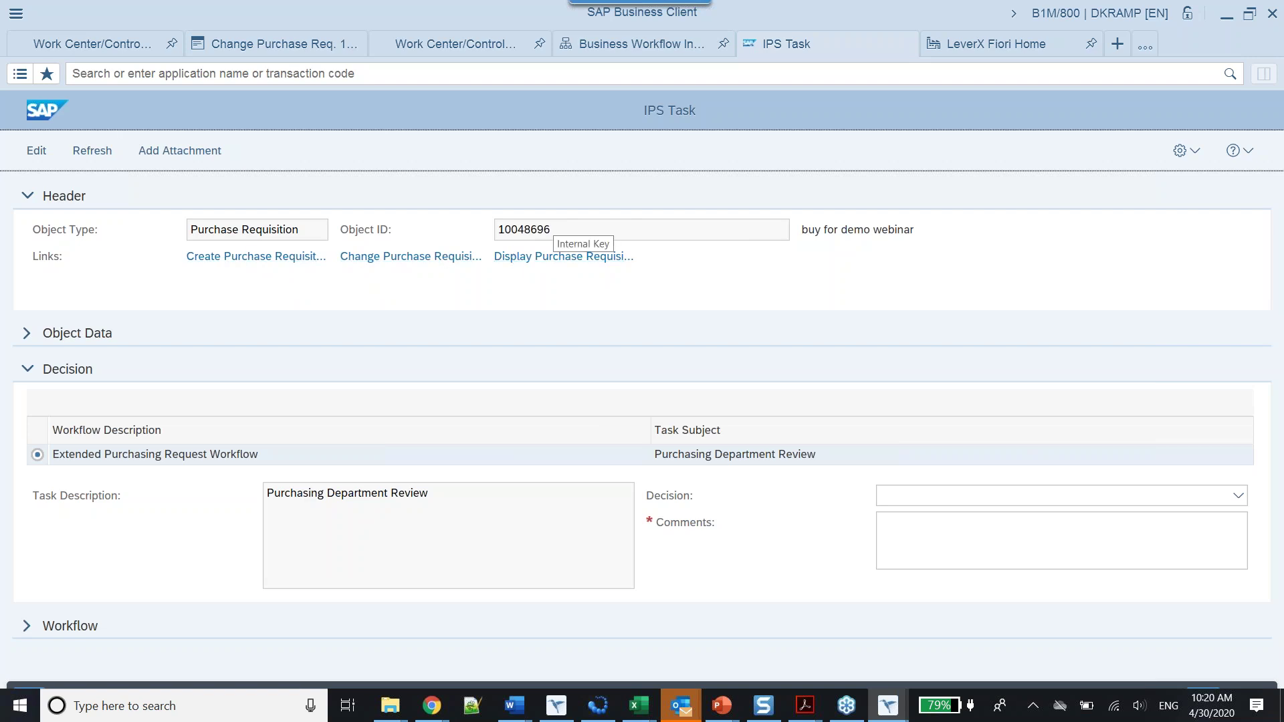
click(355, 43)
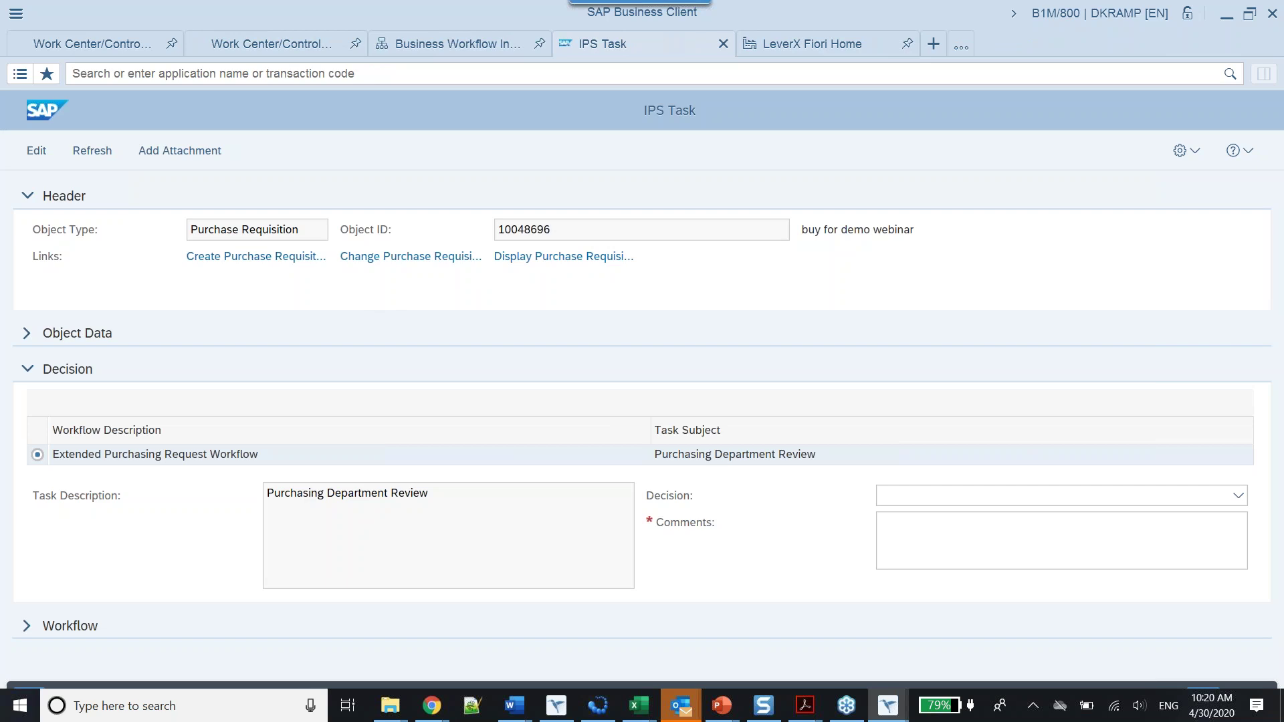
click(443, 260)
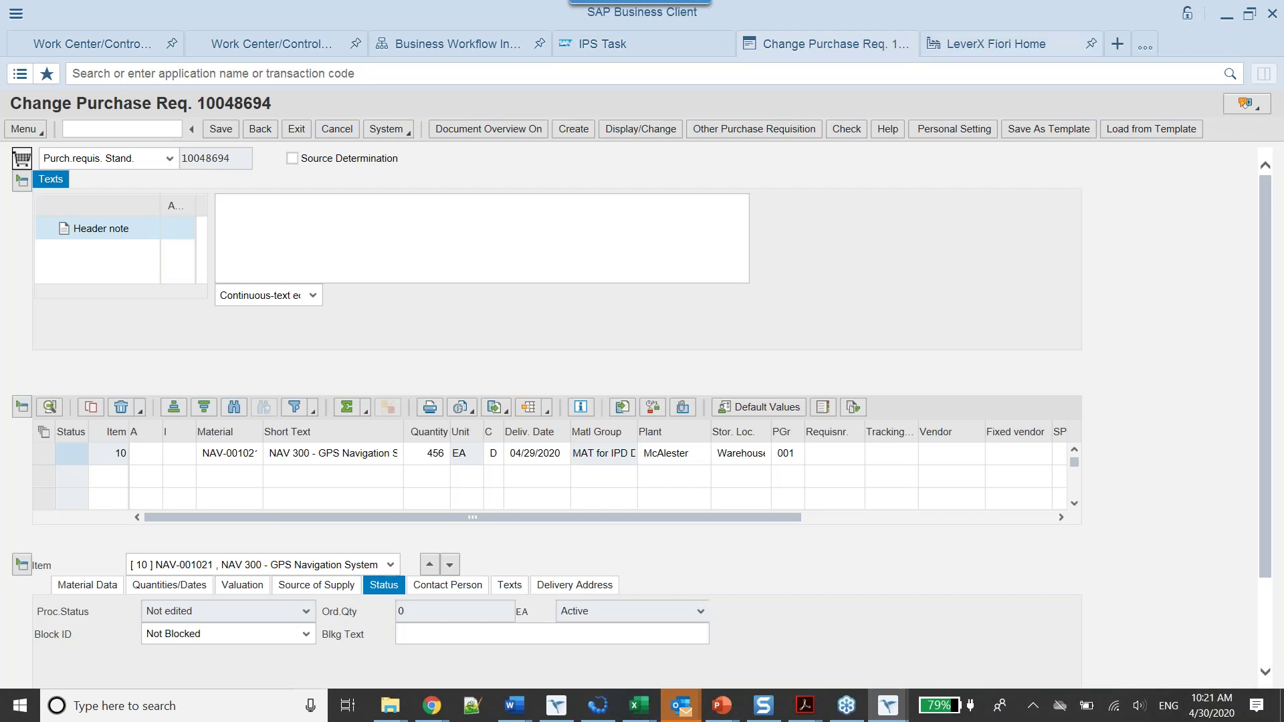
click(907, 44)
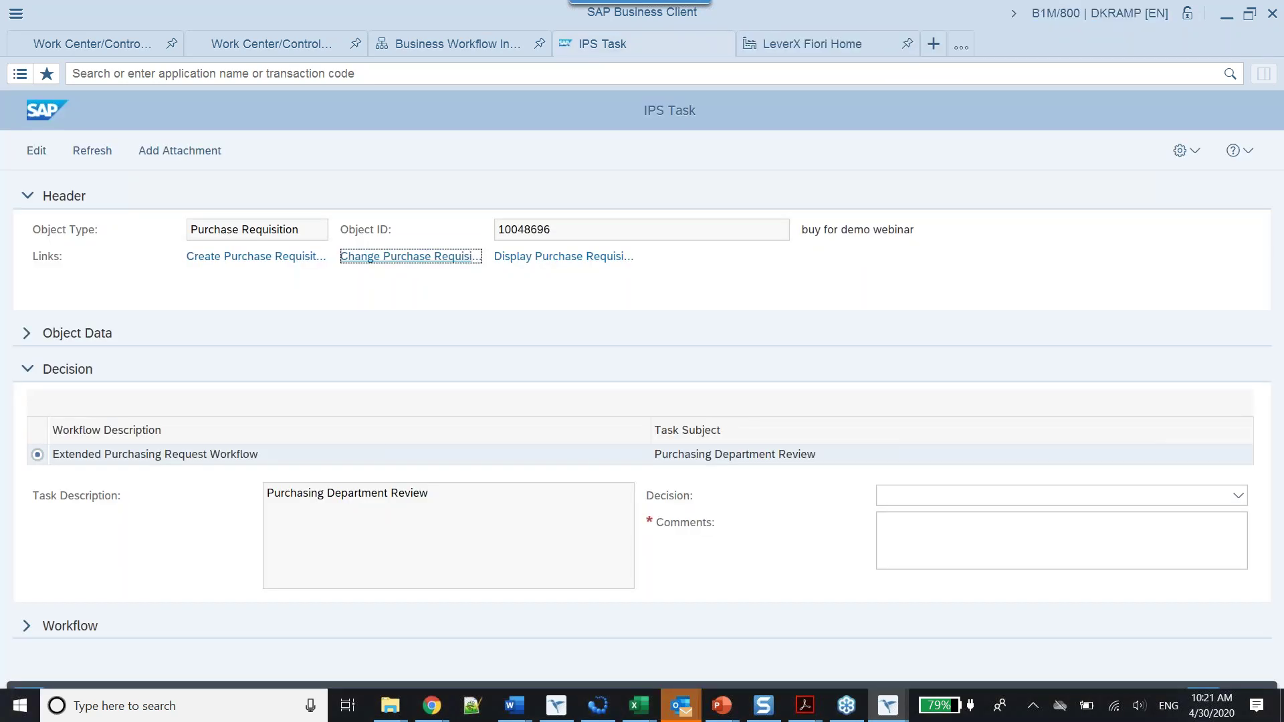
click(405, 260)
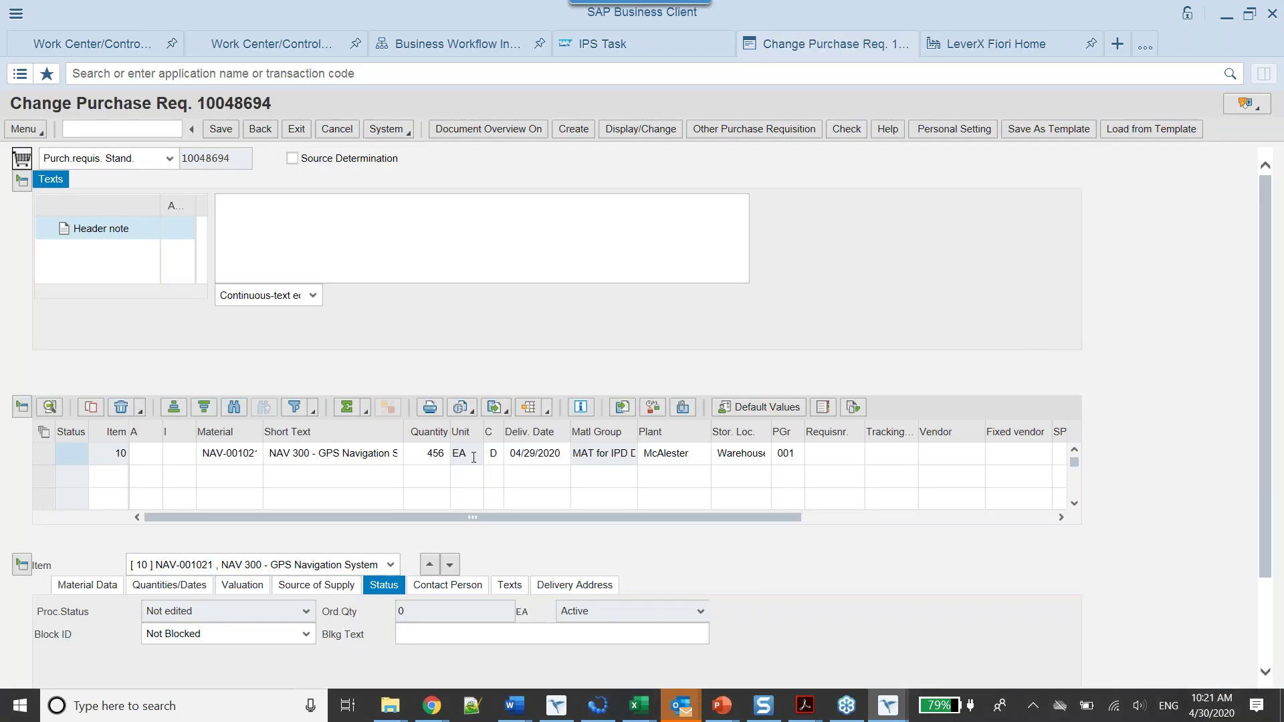
double_click(438, 455)
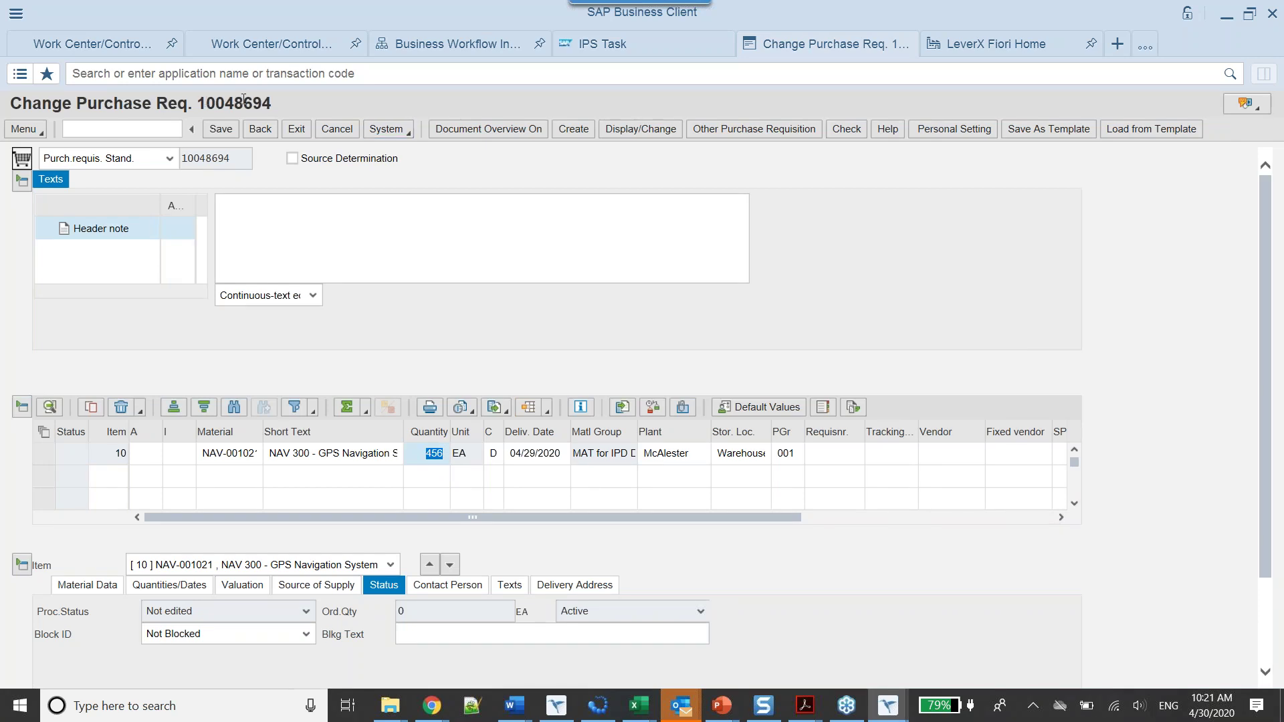
drag(215, 104, 271, 104)
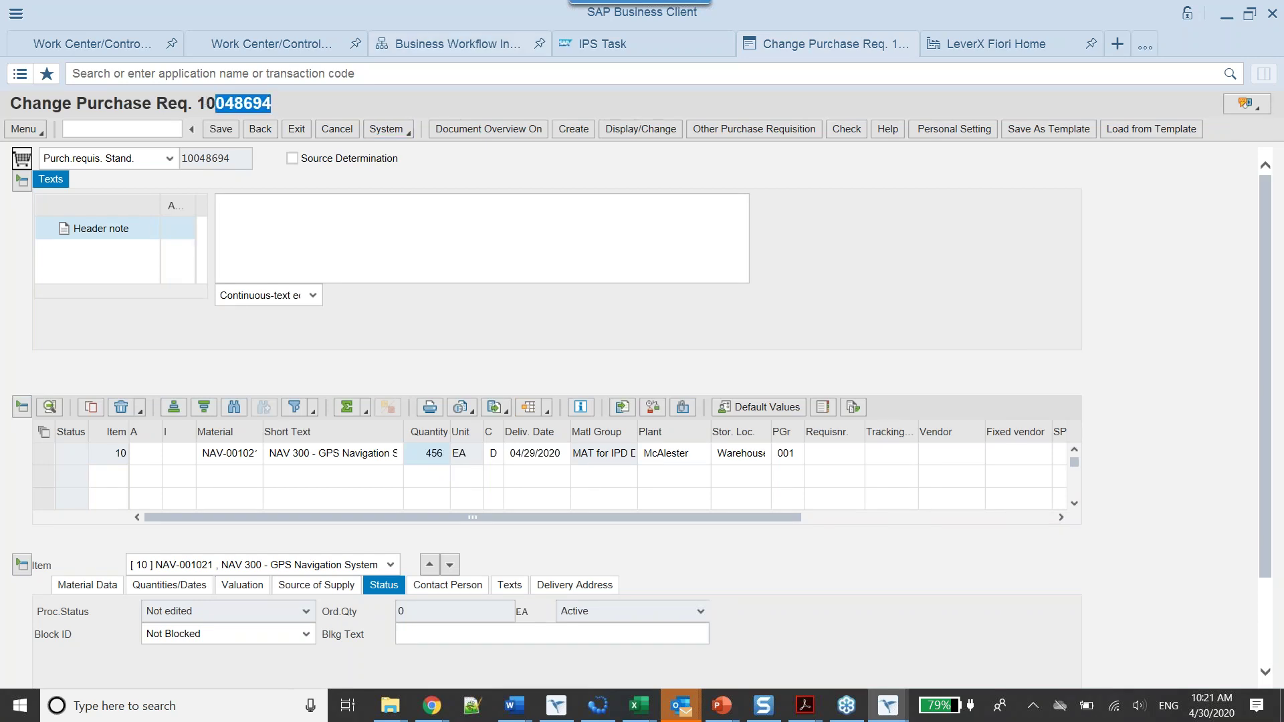
click(907, 43)
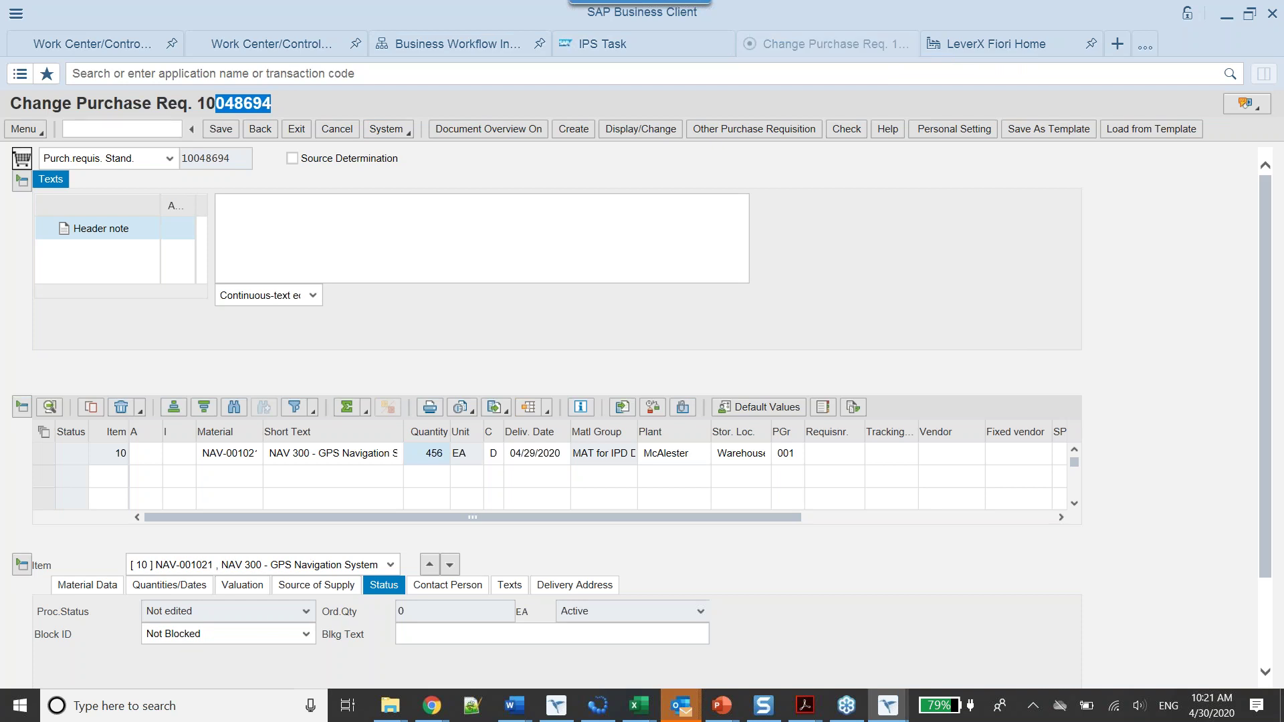
click(536, 262)
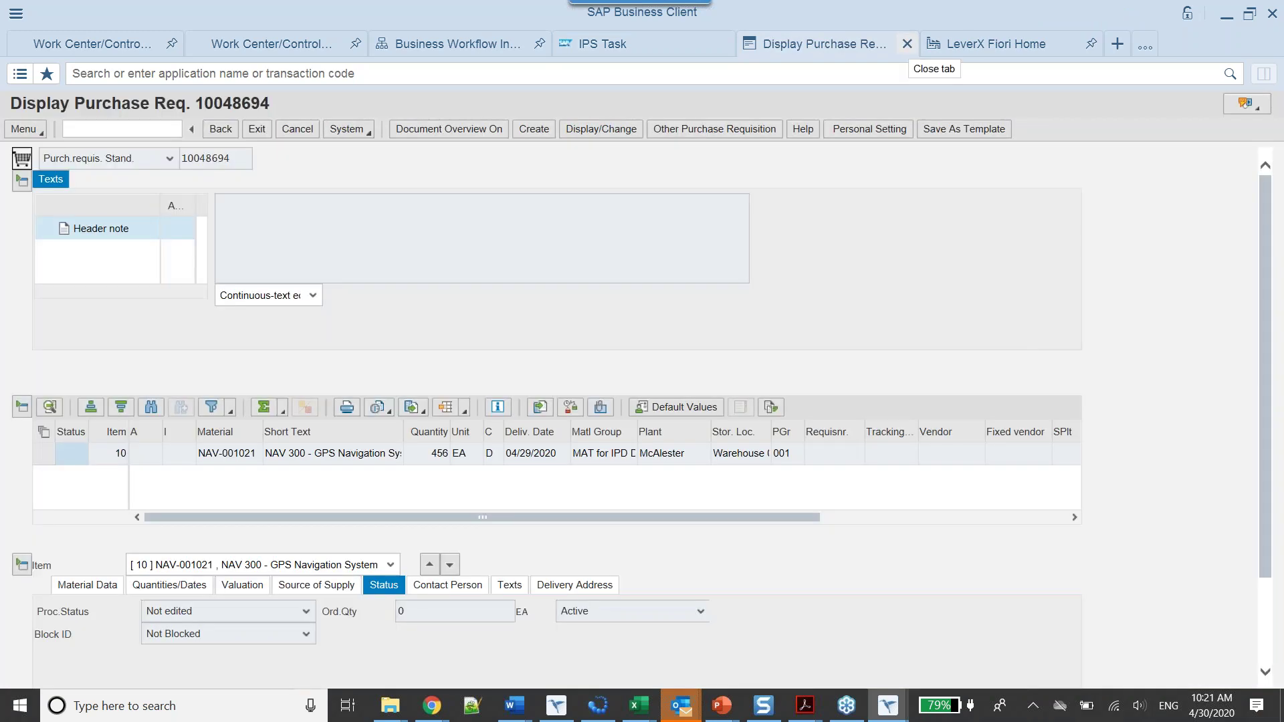
click(907, 44)
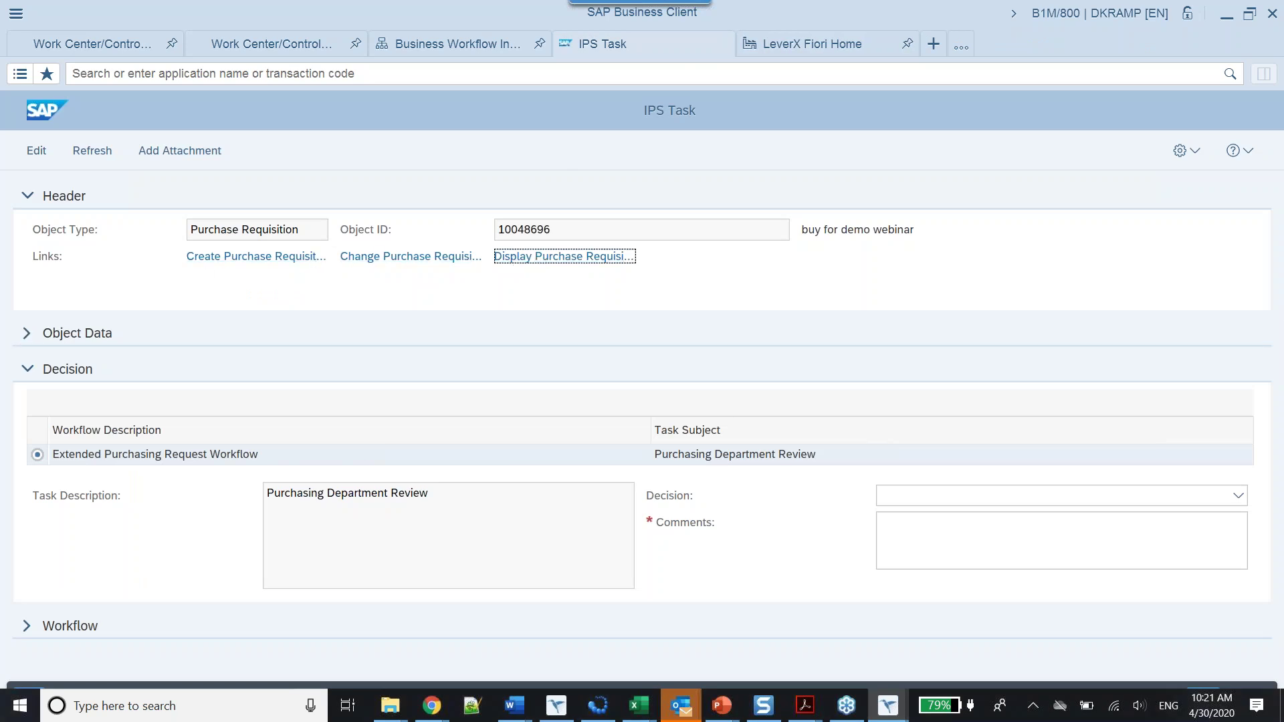
Check the requisition's object ID, collapse Object Data and Decision, then expand the Workflow section.
click(28, 333)
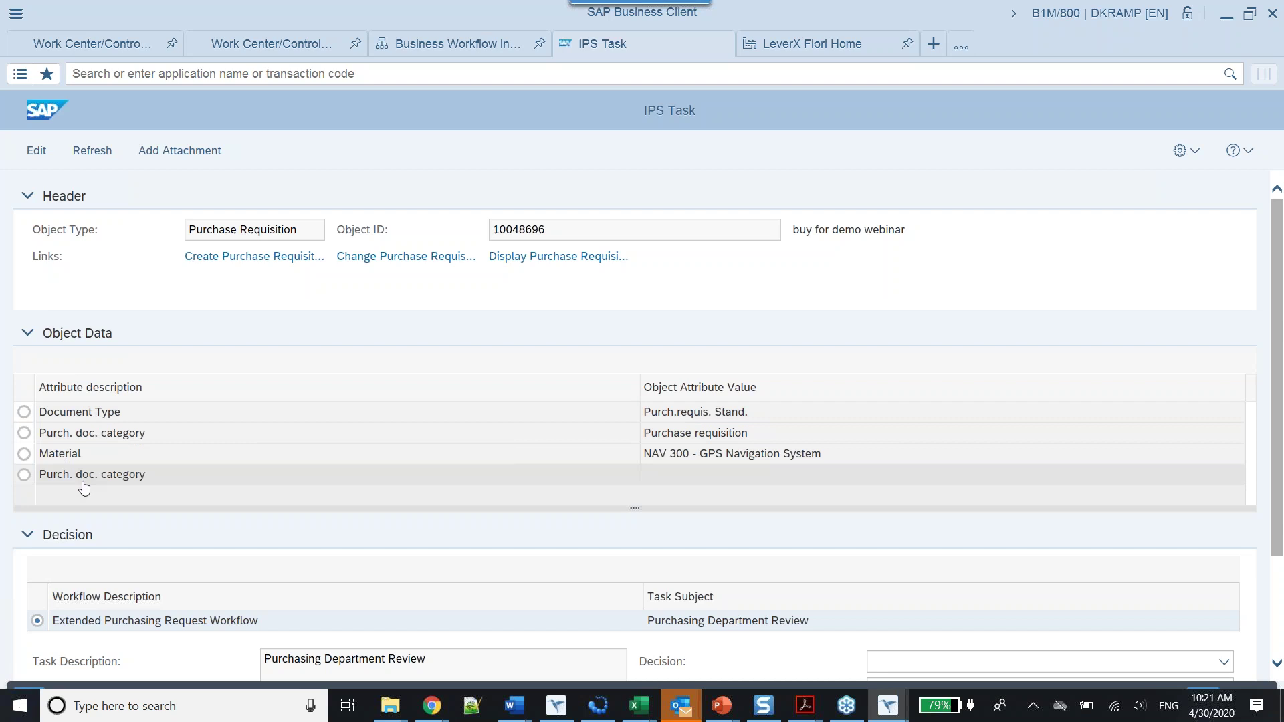
double_click(532, 229)
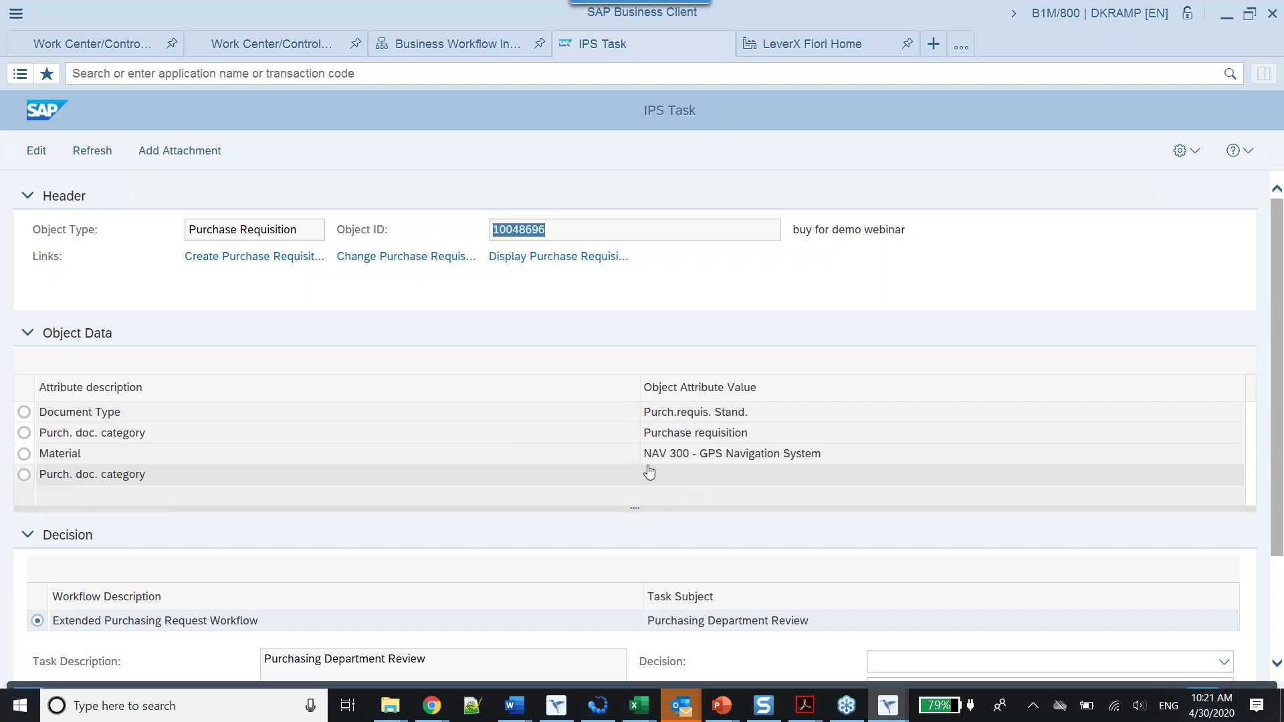
click(30, 338)
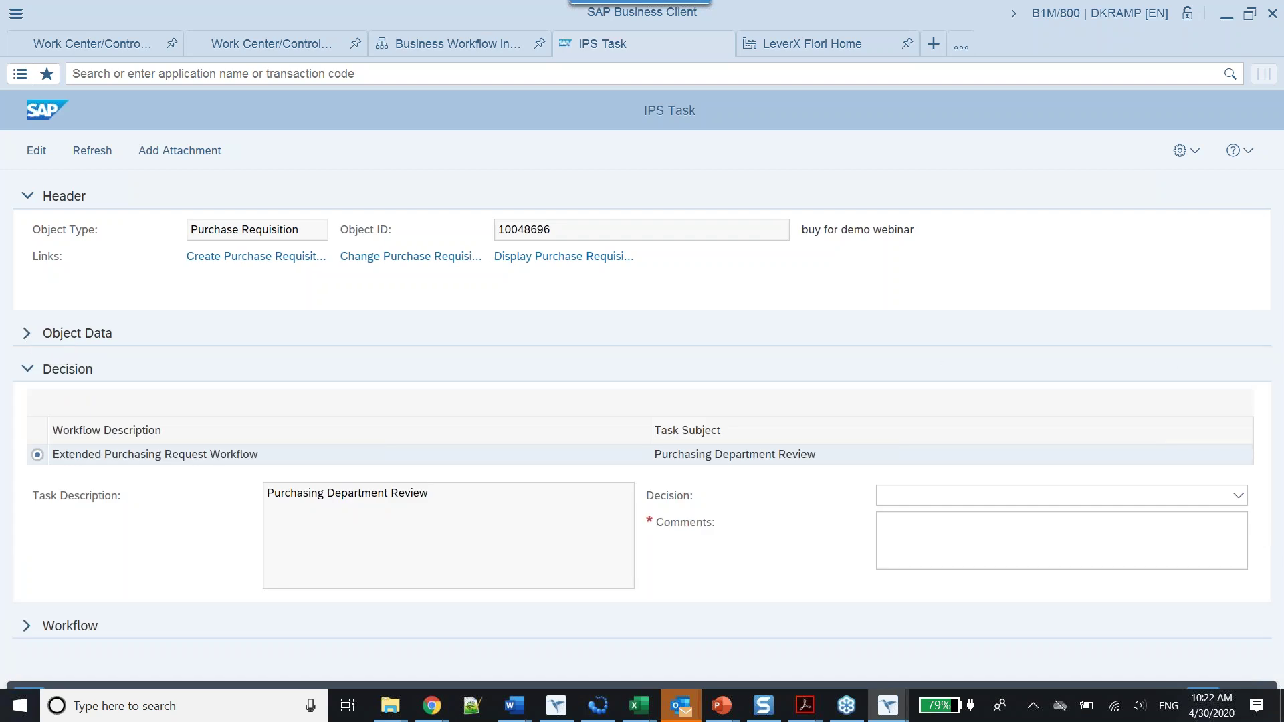
click(29, 371)
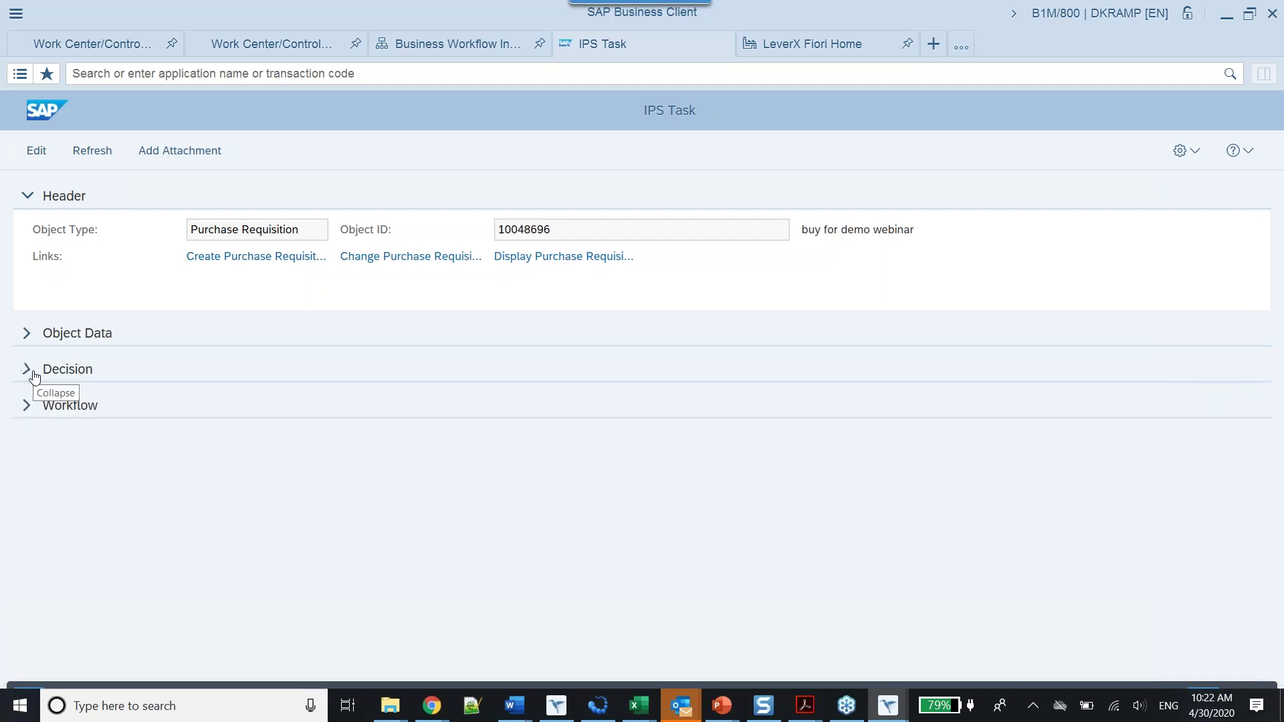
click(27, 407)
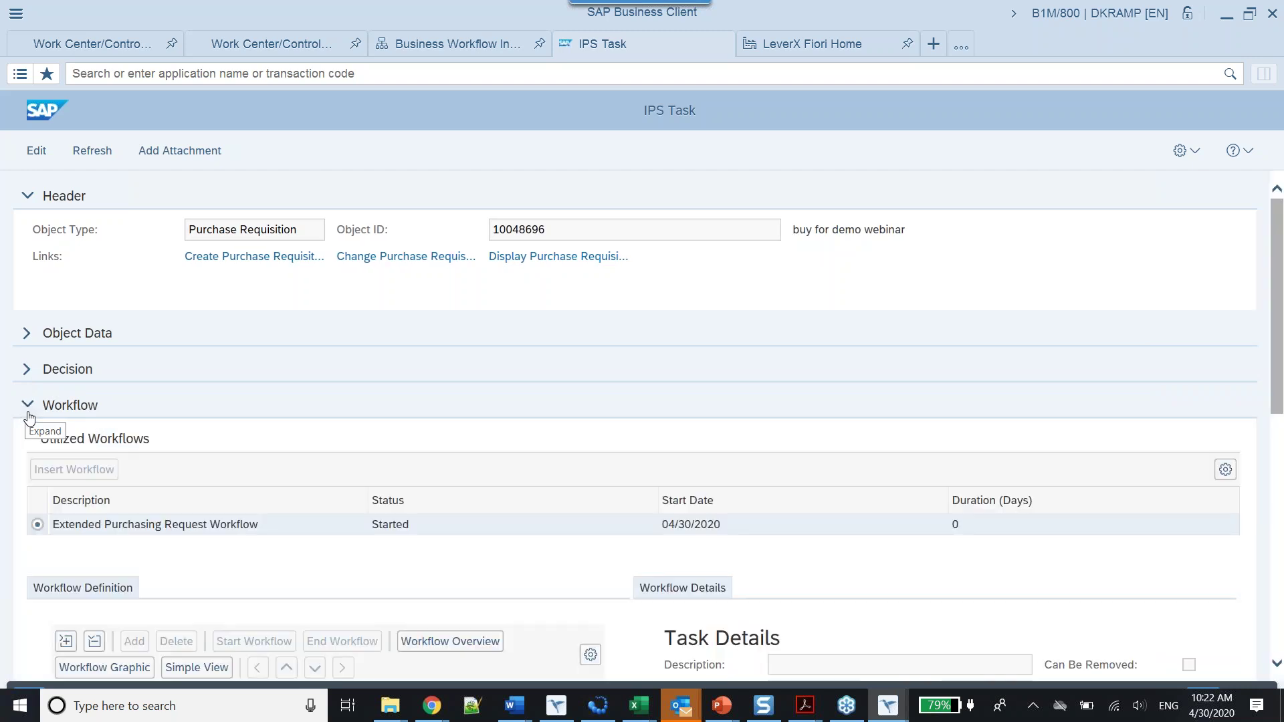
Expand all workflow phases and inspect the Seal Processing task's details, a System task type.
scroll(85, 380, down, 5)
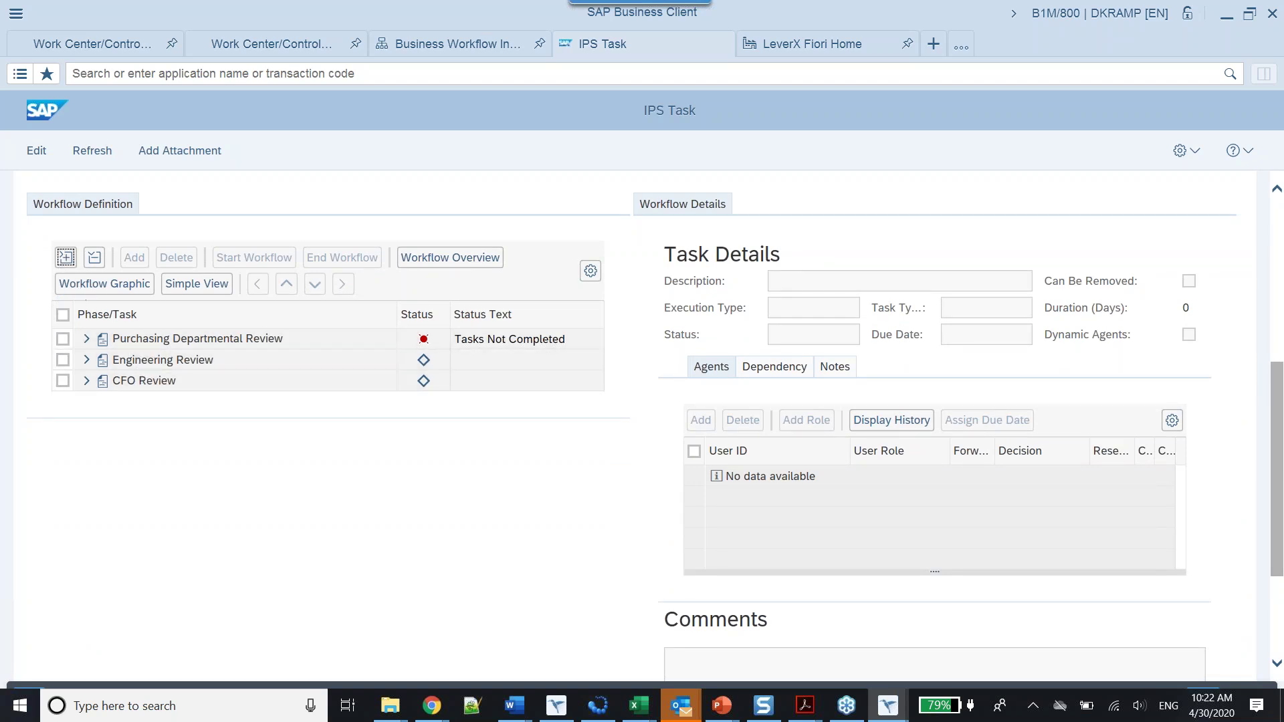
click(66, 256)
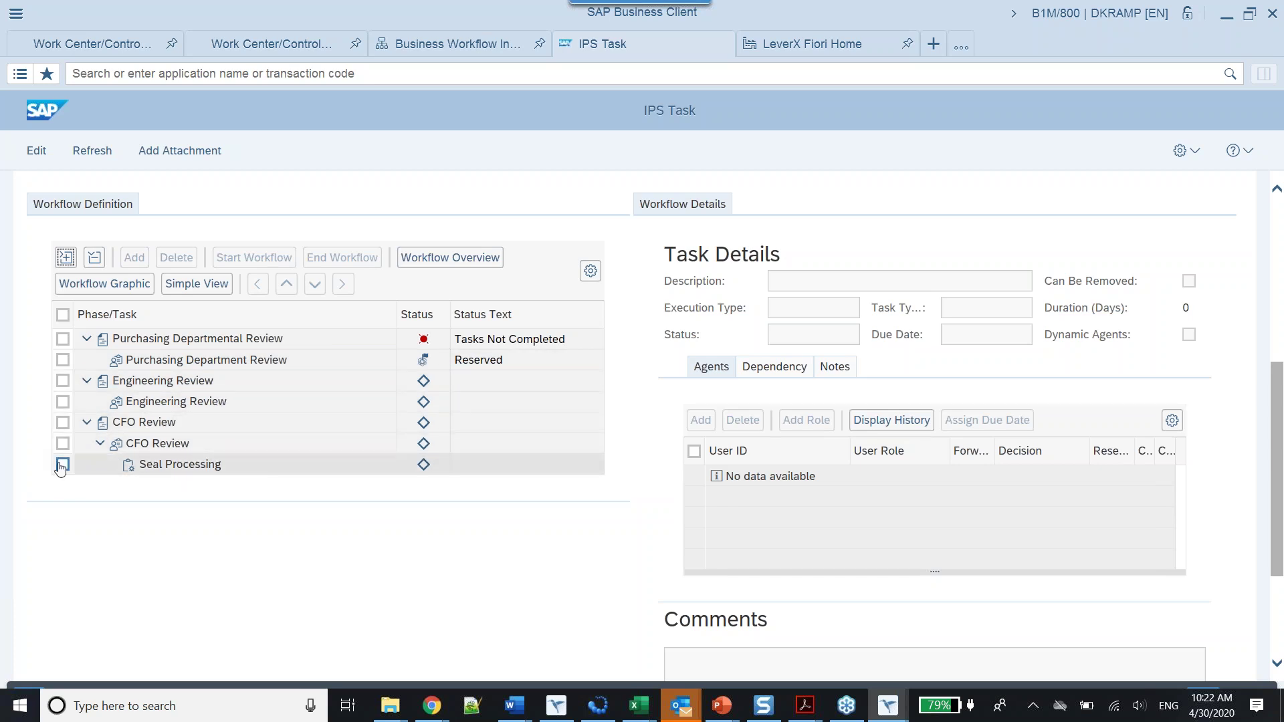
click(157, 470)
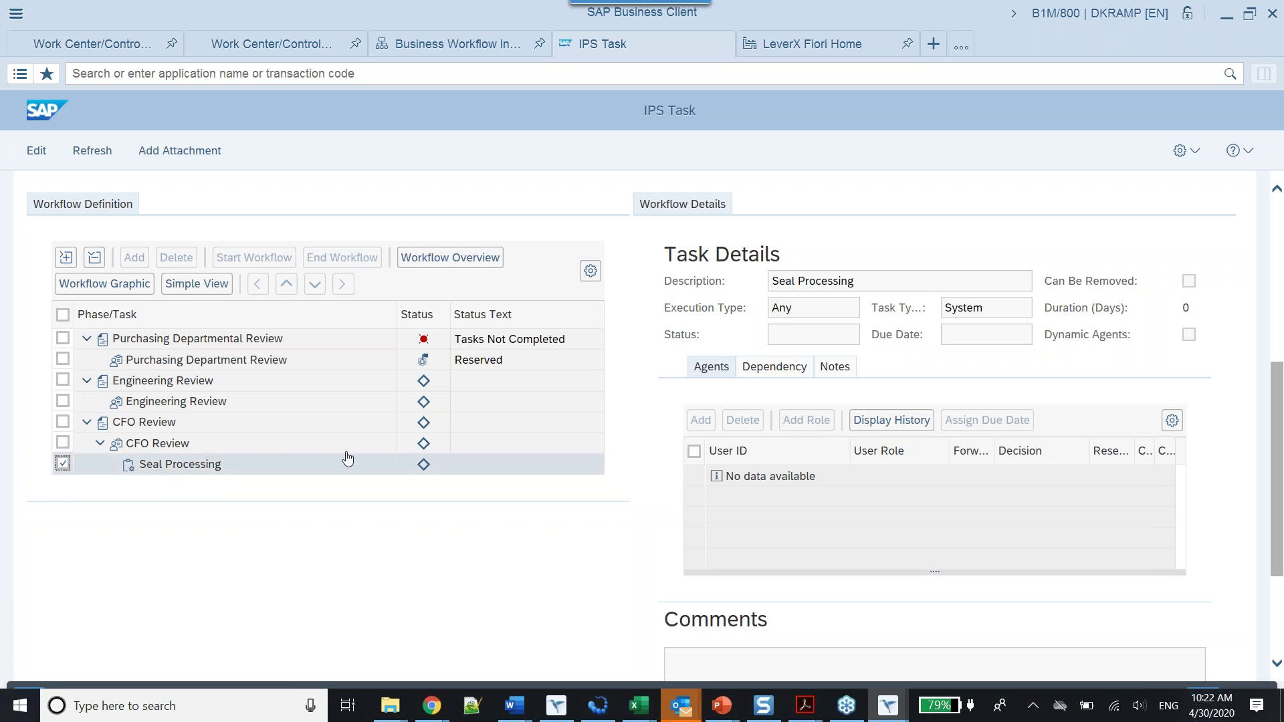
drag(984, 308, 944, 308)
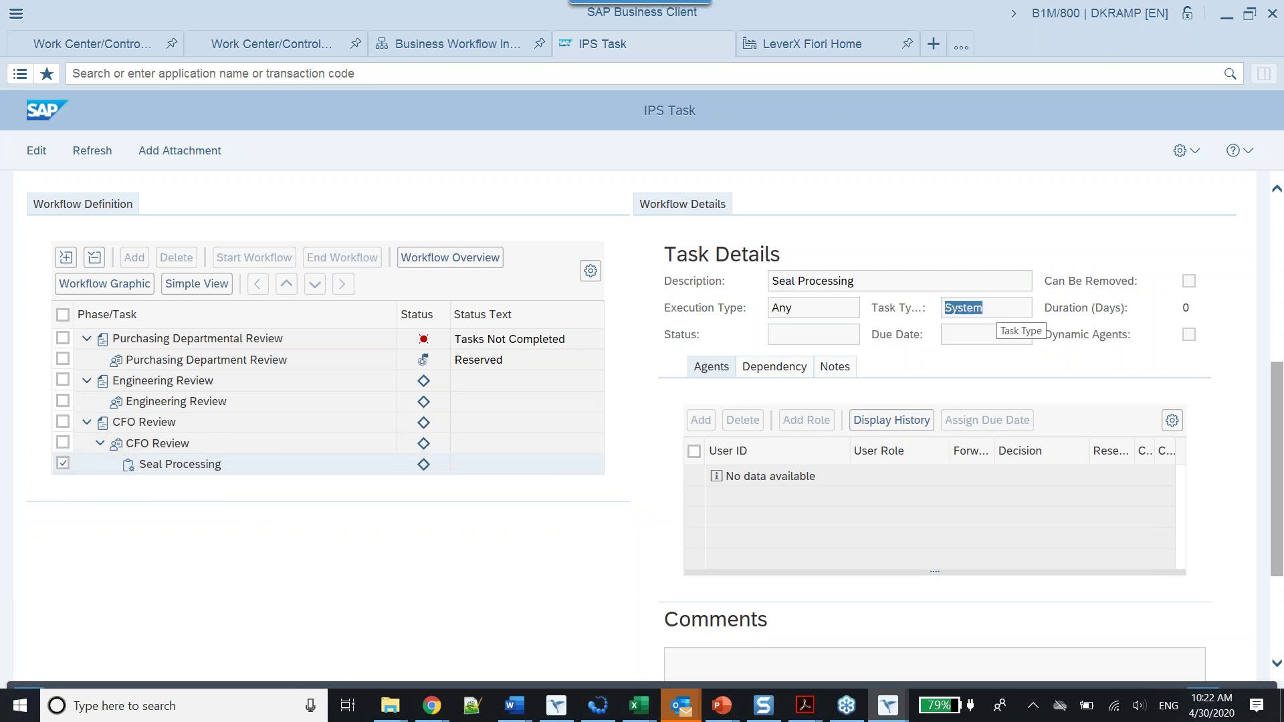
click(63, 463)
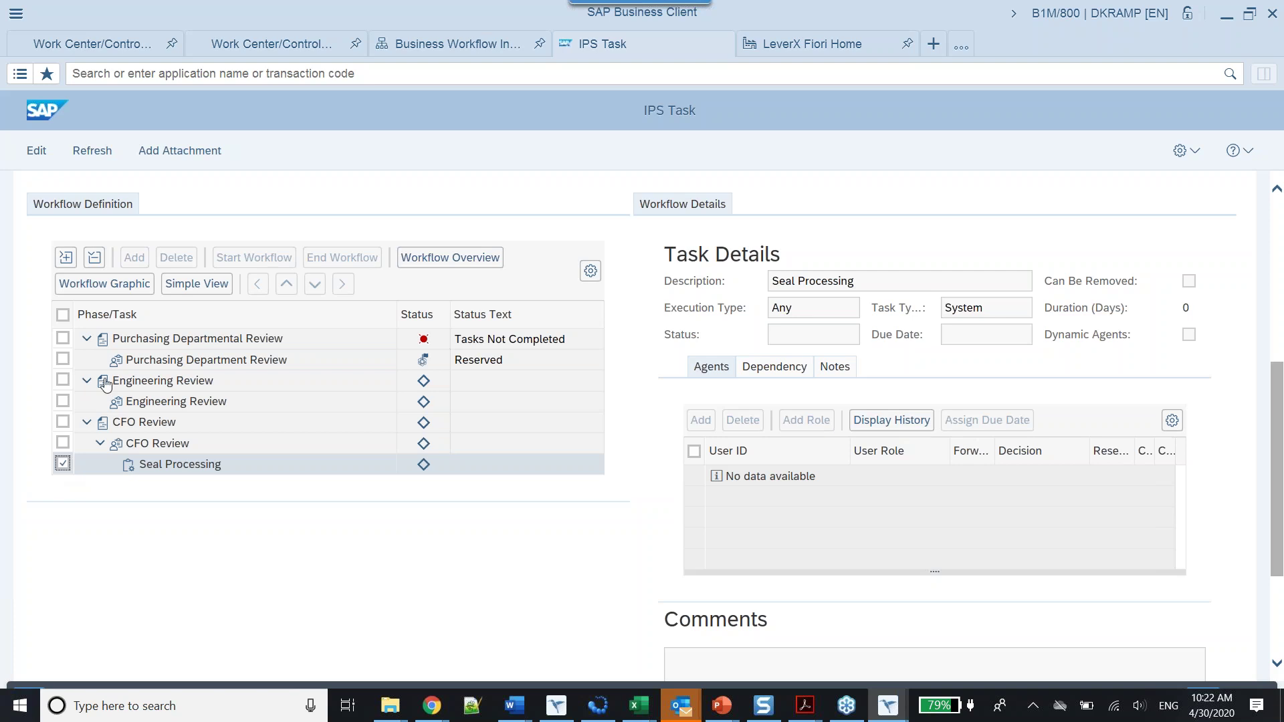
Show details and agents of the Purchasing Department Review Dialog task, then expand Decision.
click(61, 362)
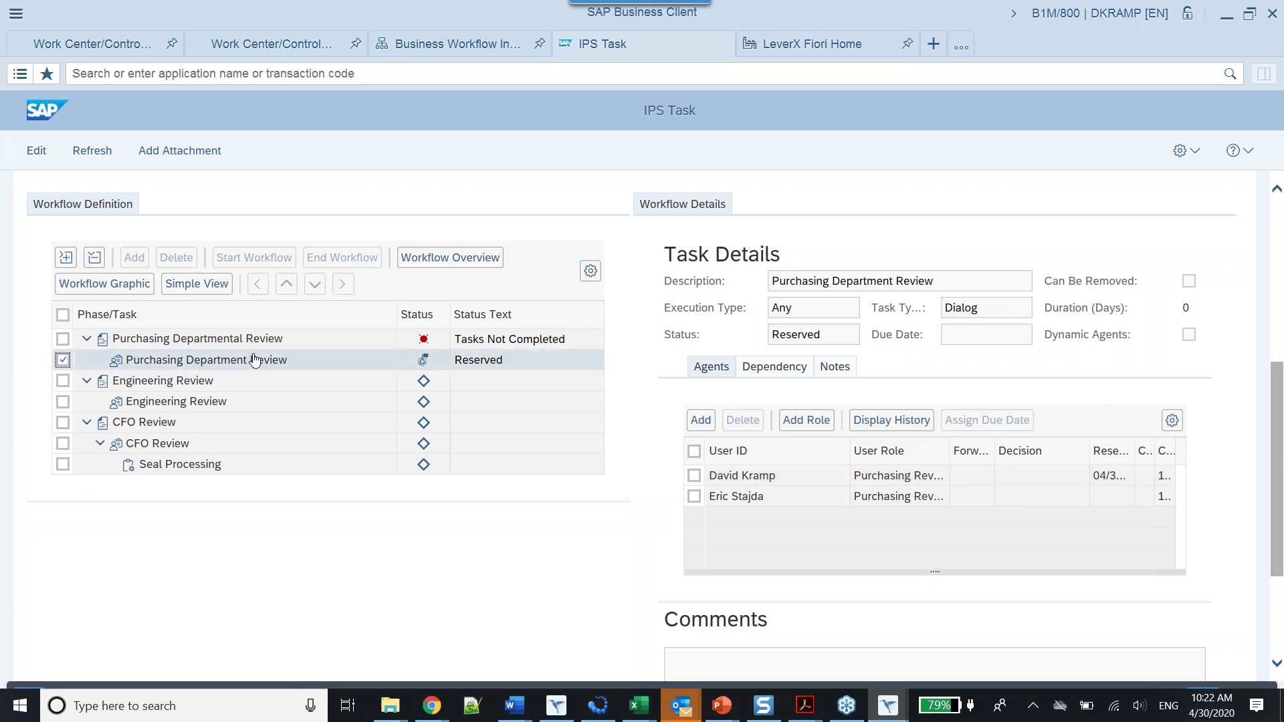
double_click(961, 307)
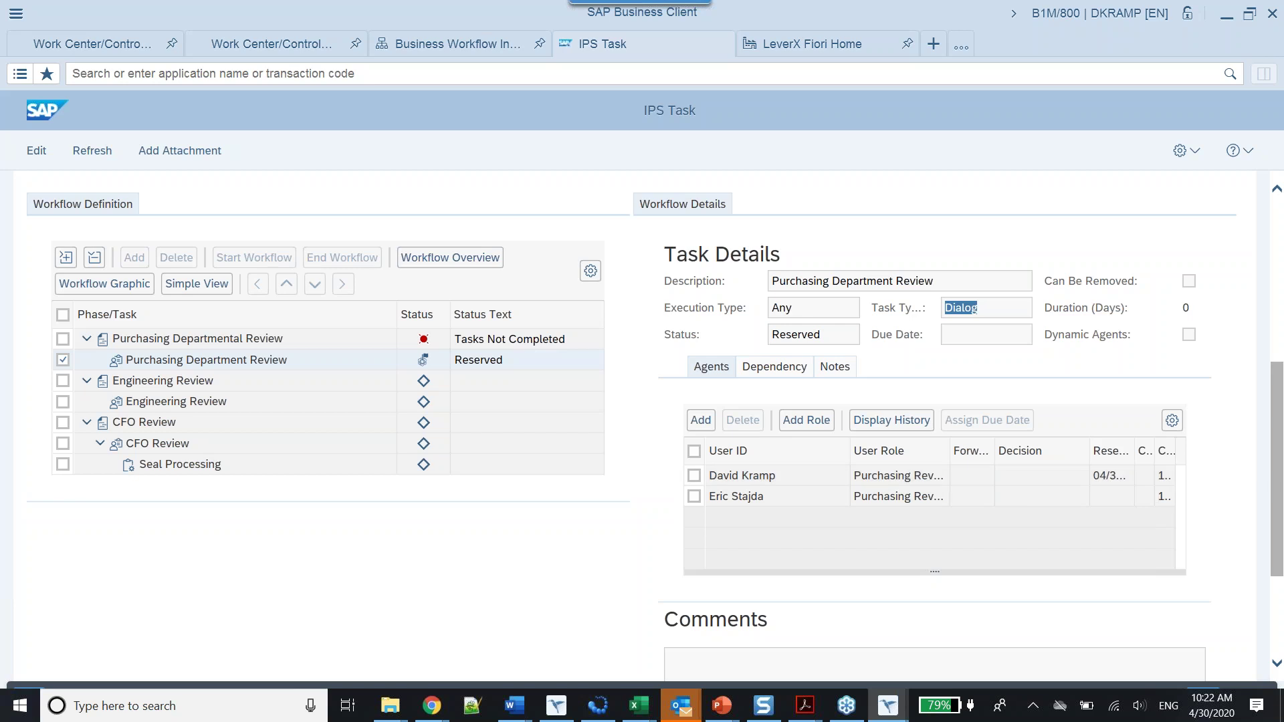
scroll(642, 414, down, 3)
scroll(642, 415, up, 6)
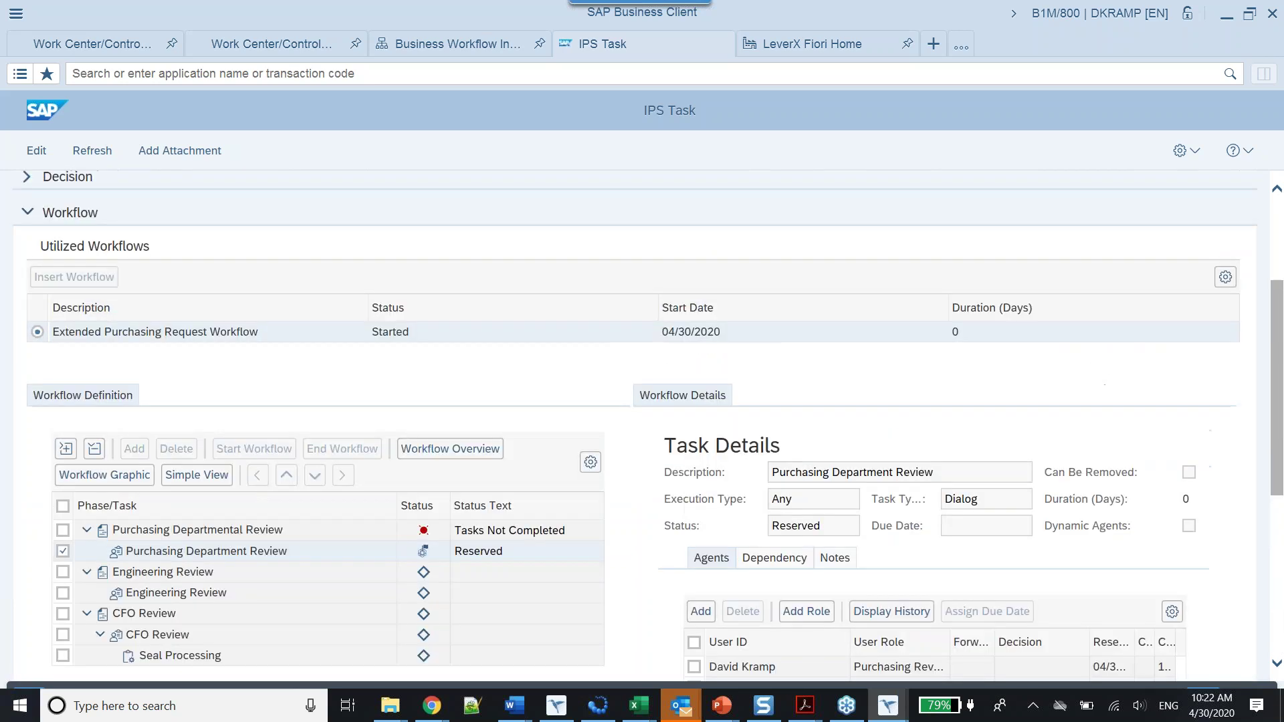
scroll(642, 415, up, 3)
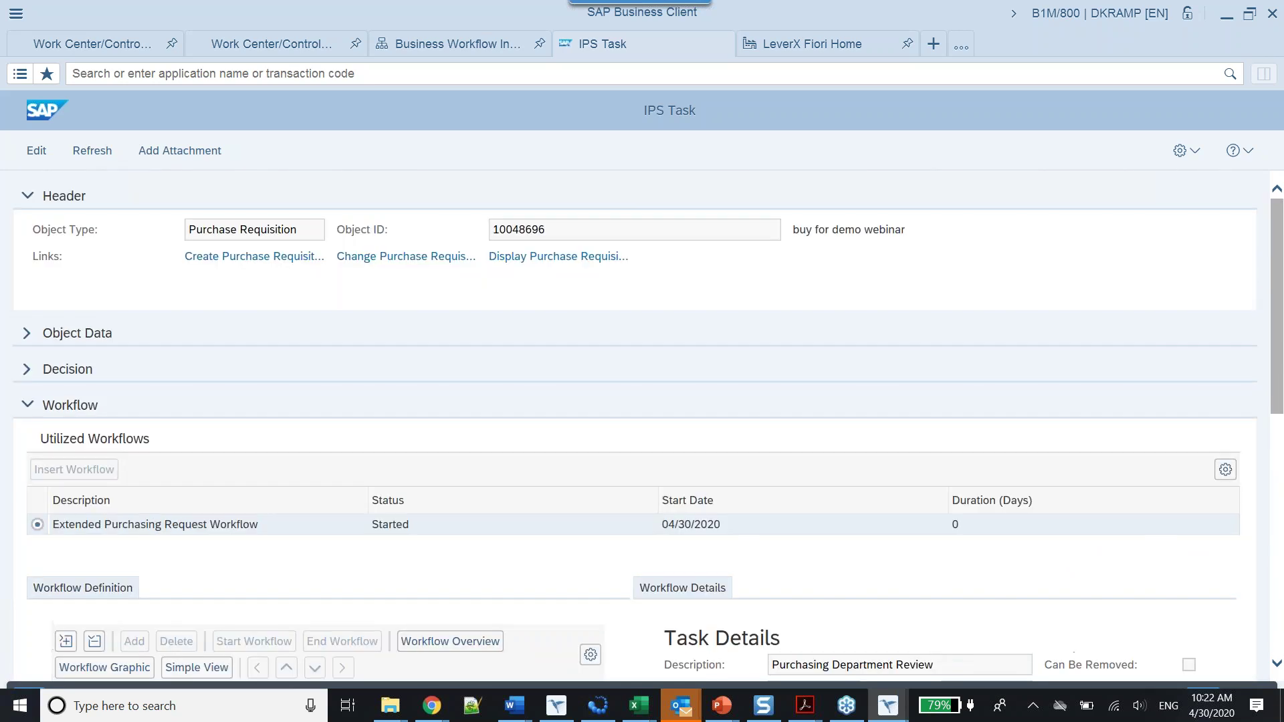
click(36, 372)
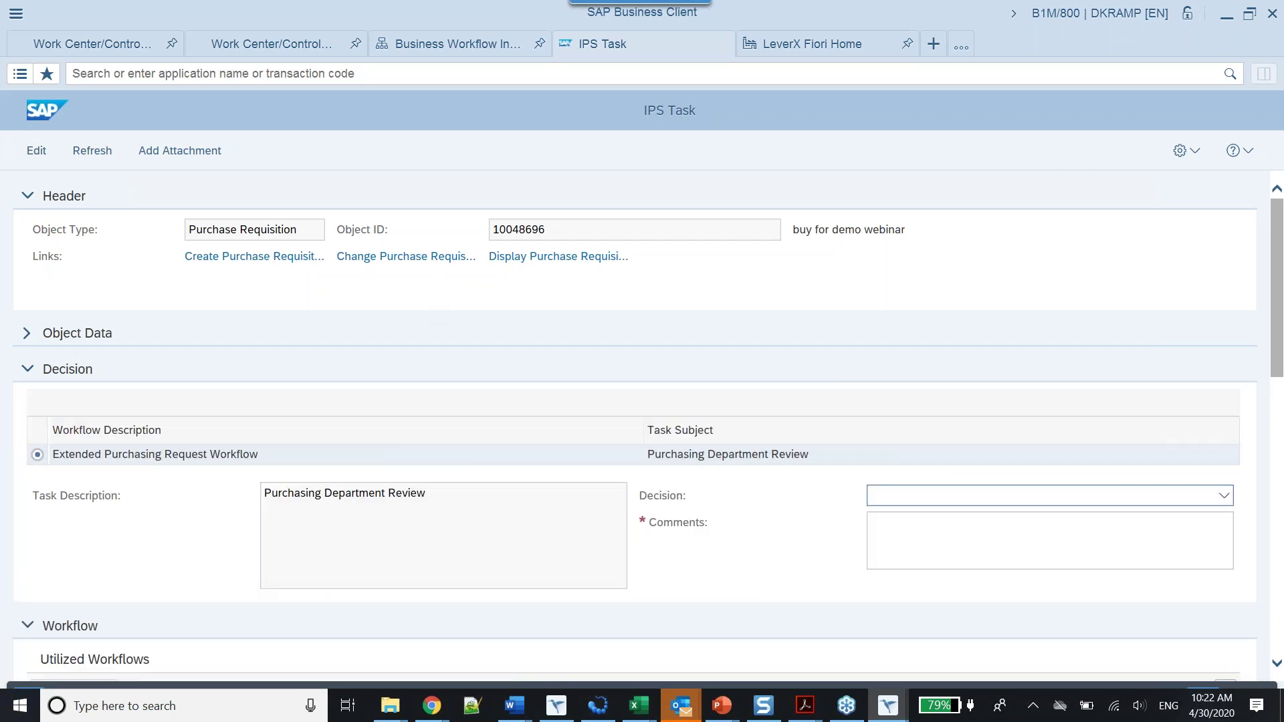
Approve as 'Approved by Purchasing' with comment 'Purch Good to go', then close the task.
click(919, 496)
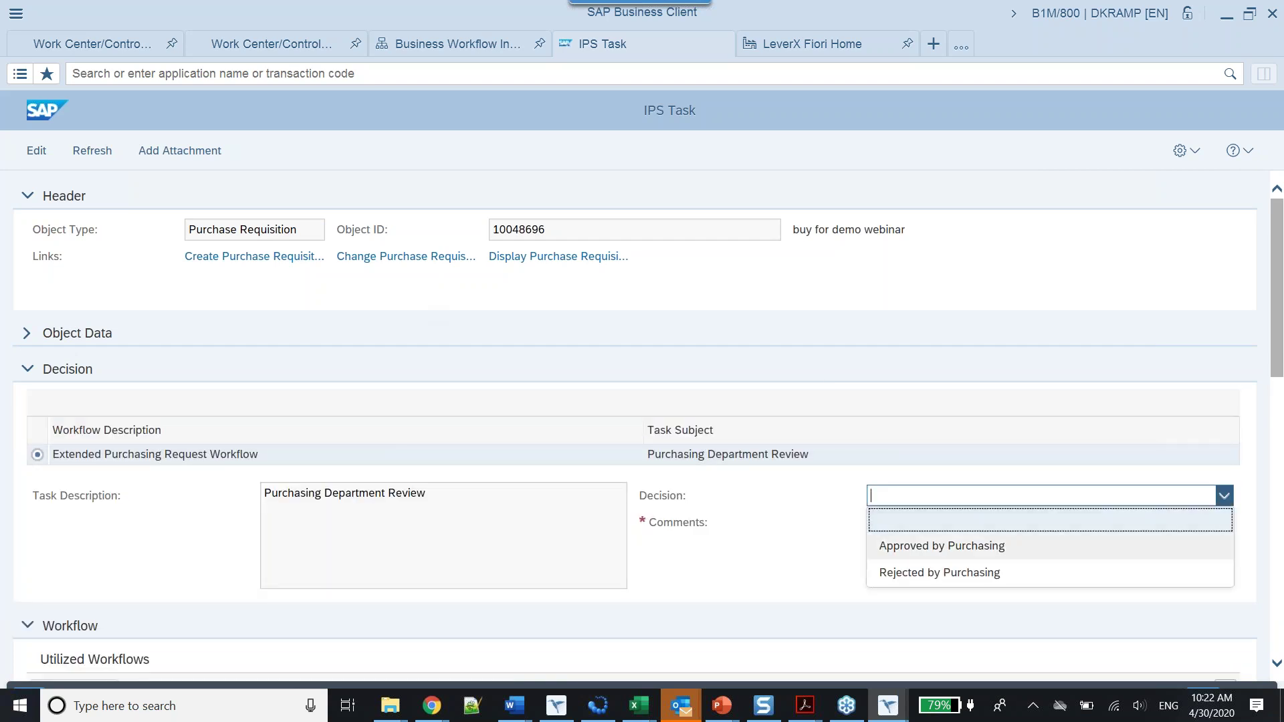
click(915, 545)
click(913, 548)
text(Purch Good to)
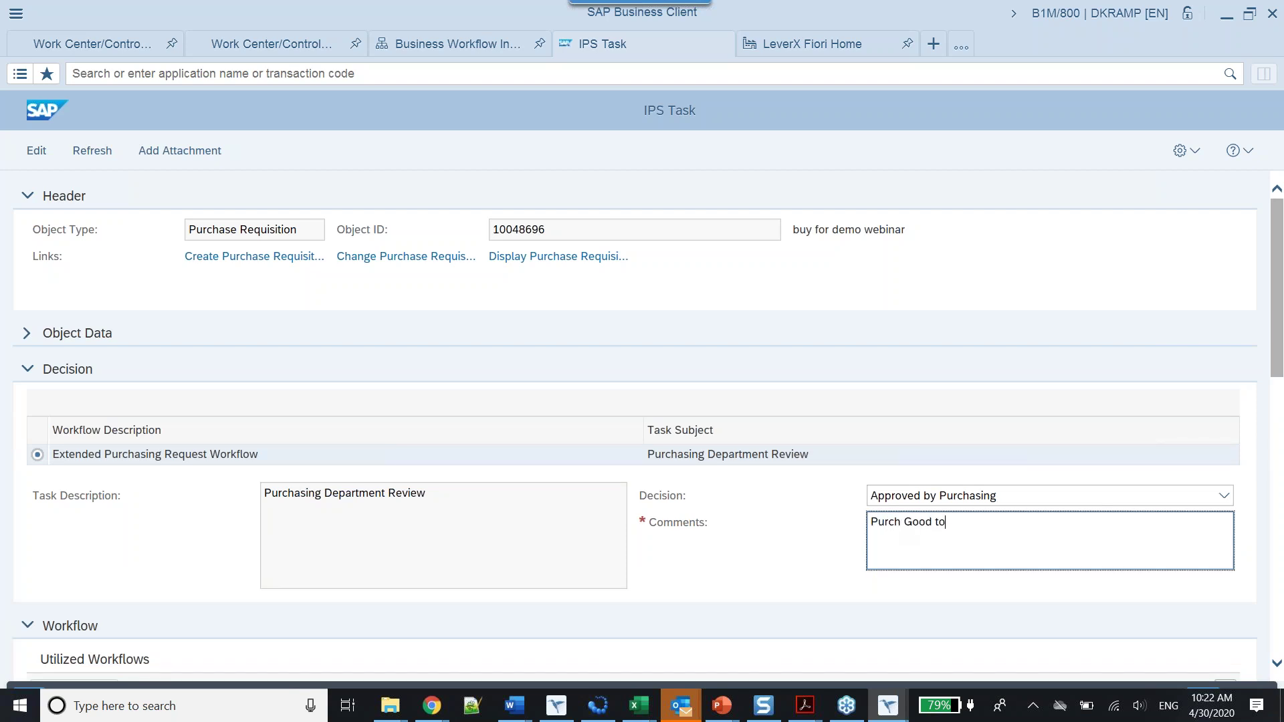
scroll(642, 427, down, 10)
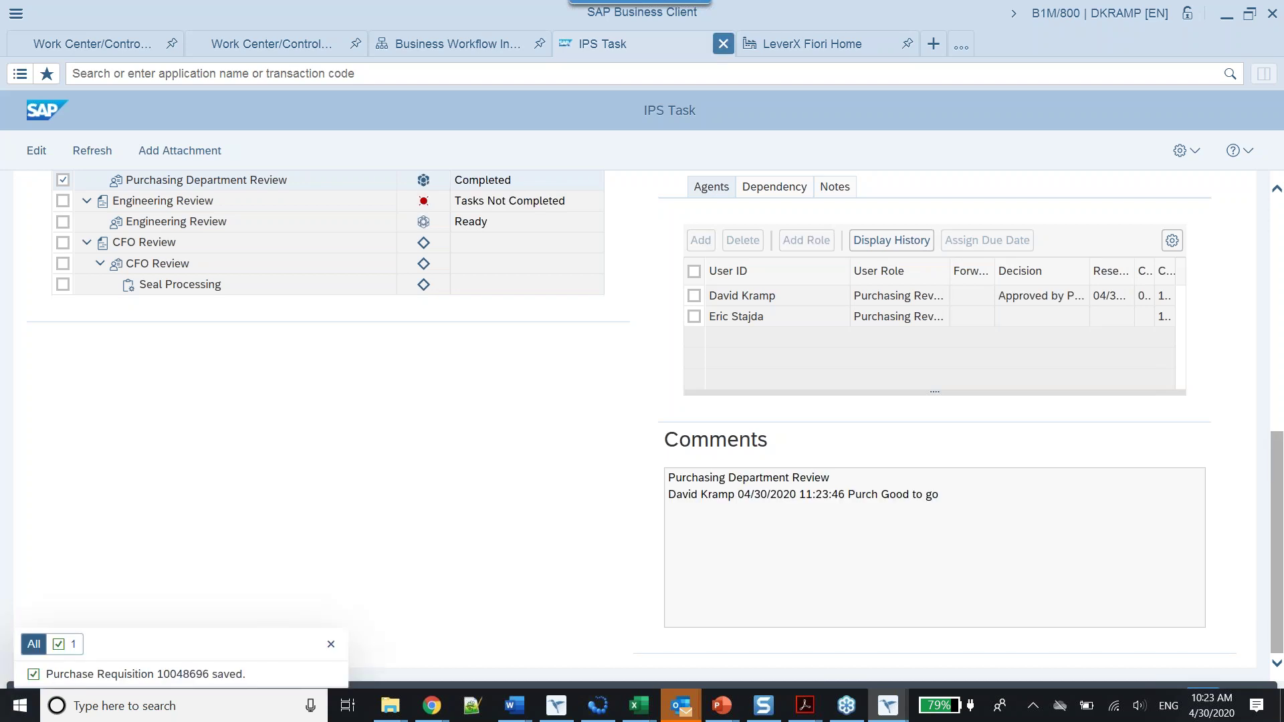
click(722, 44)
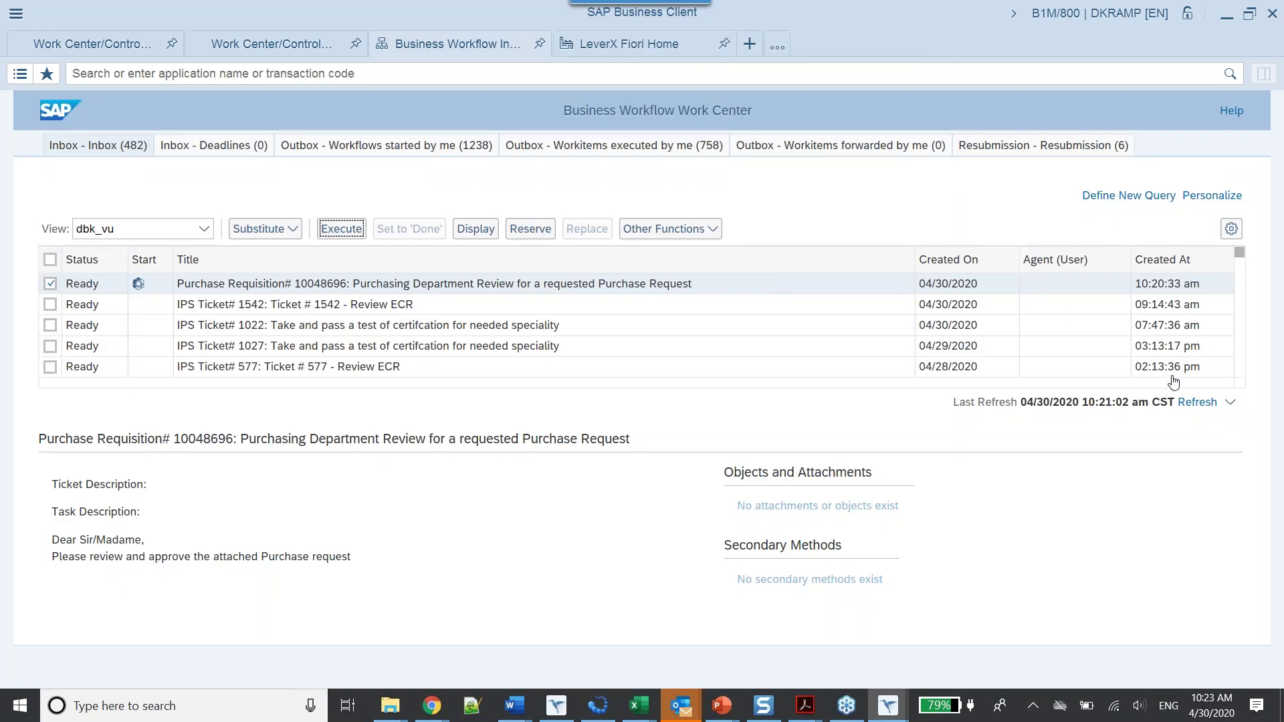
Refresh the inbox and open requisition 10048696's Engineering Review work item.
click(1196, 402)
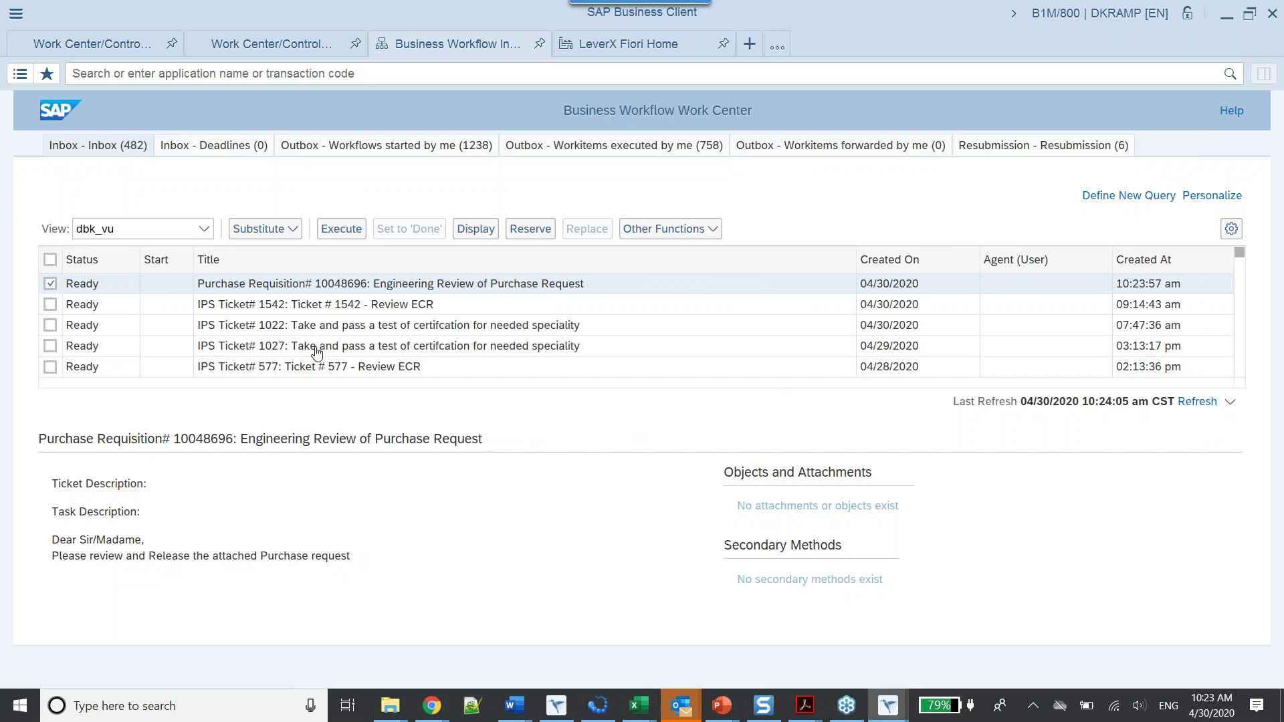
click(353, 234)
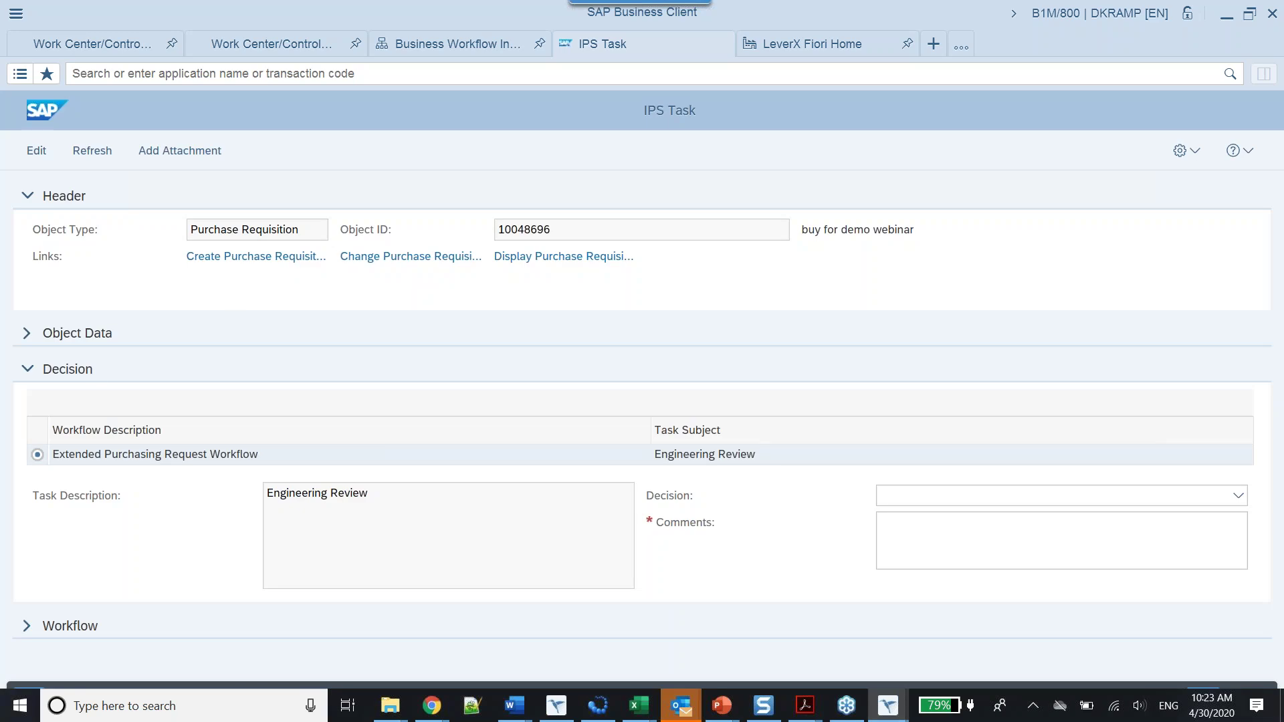
Expand the full workflow tree, check Engineering Review and the purchasing comment, then open Workflow Graphic.
click(28, 370)
click(27, 405)
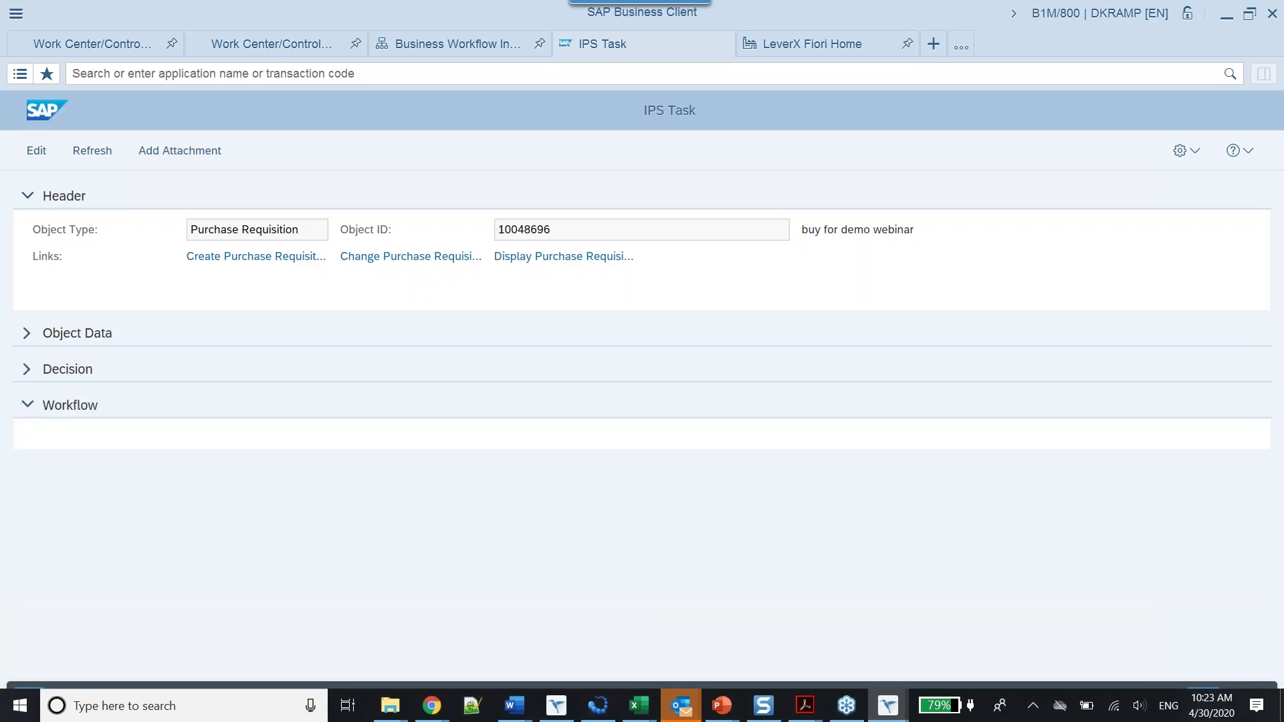
scroll(642, 428, down, 8)
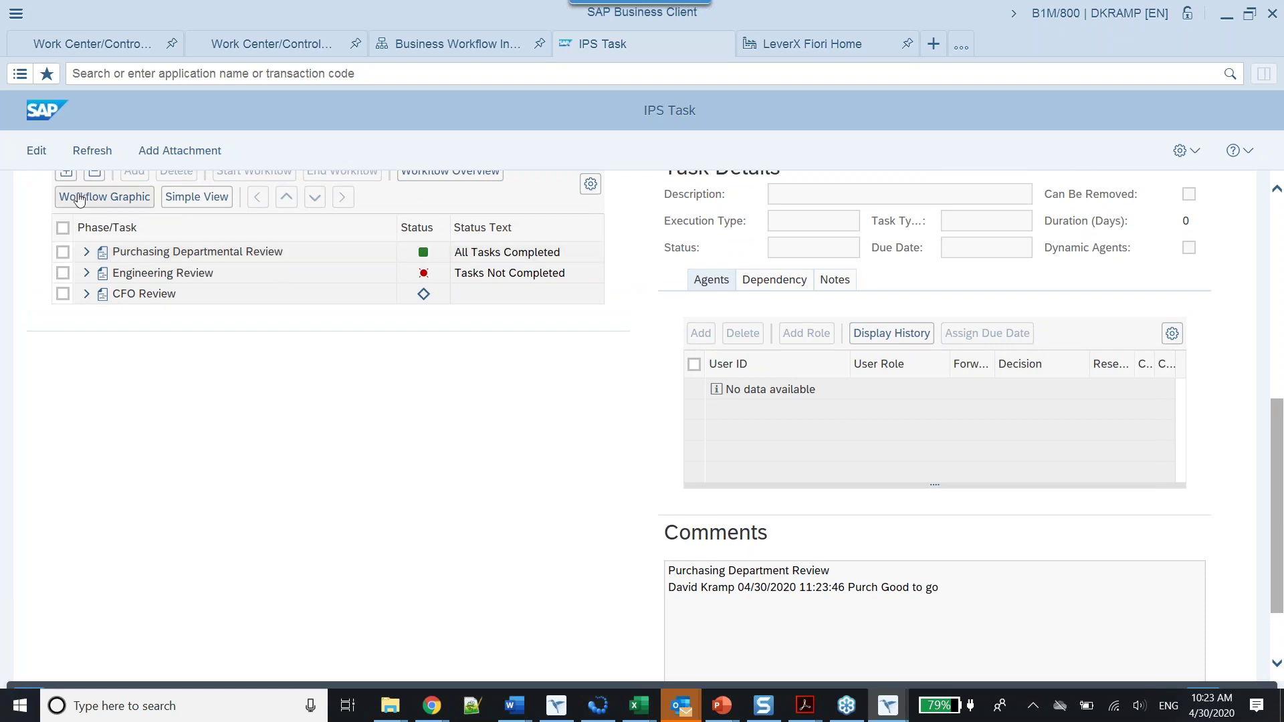
click(66, 176)
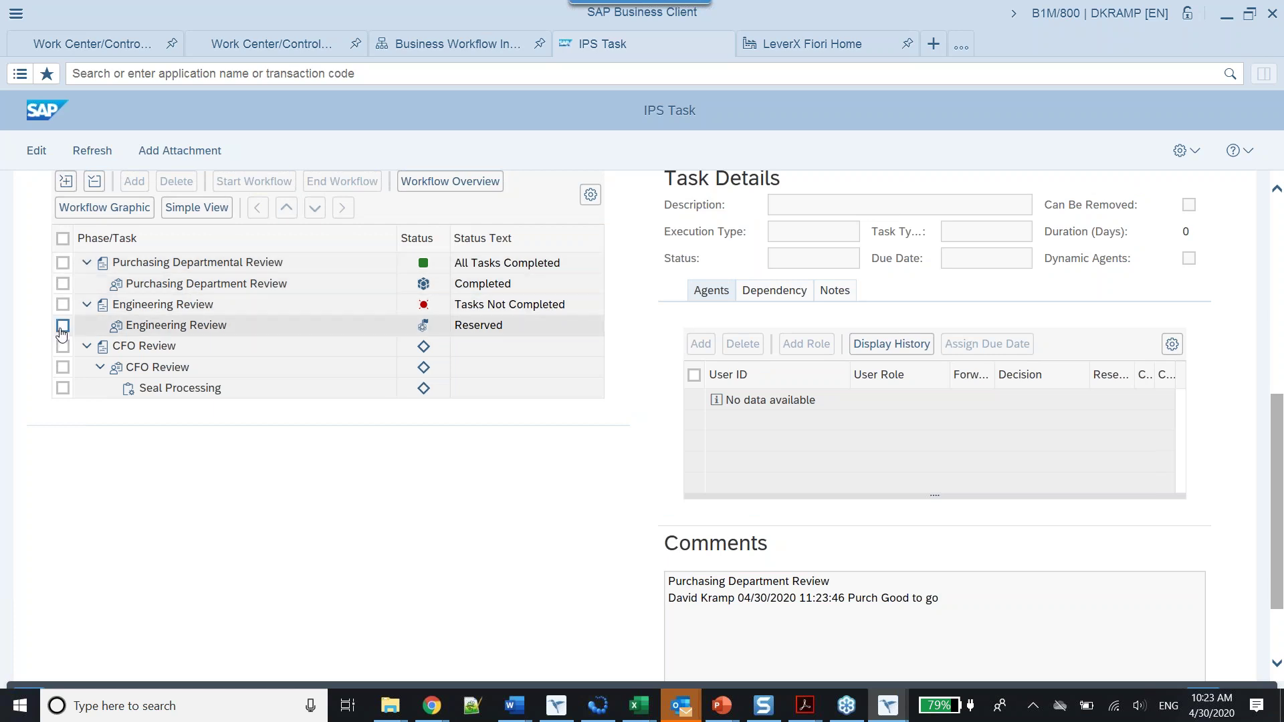
click(176, 324)
drag(668, 597, 940, 598)
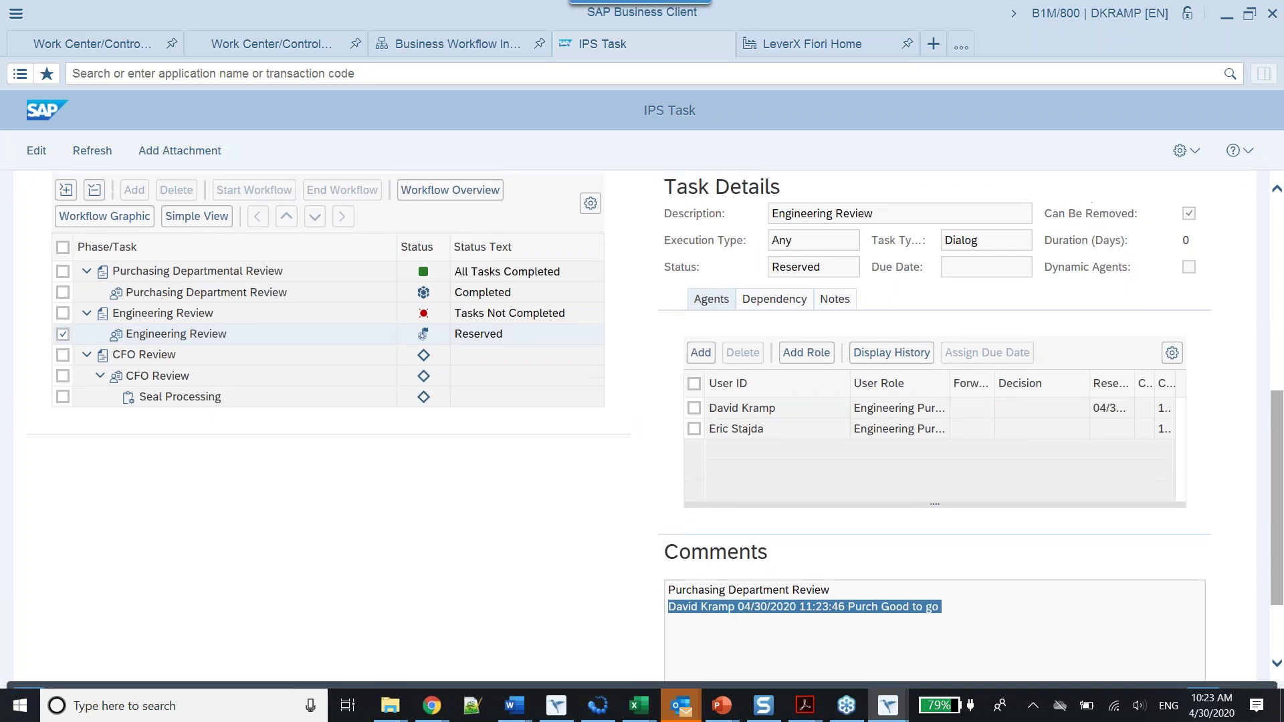
scroll(654, 405, up, 1)
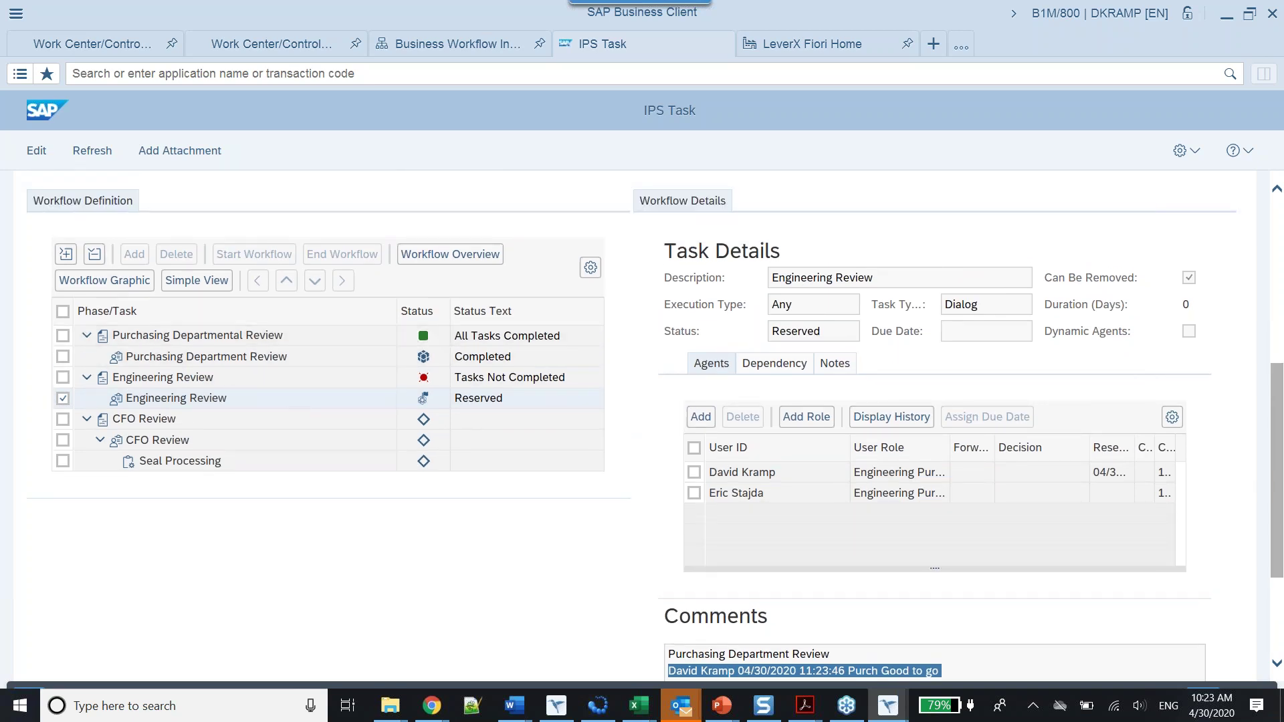
click(123, 286)
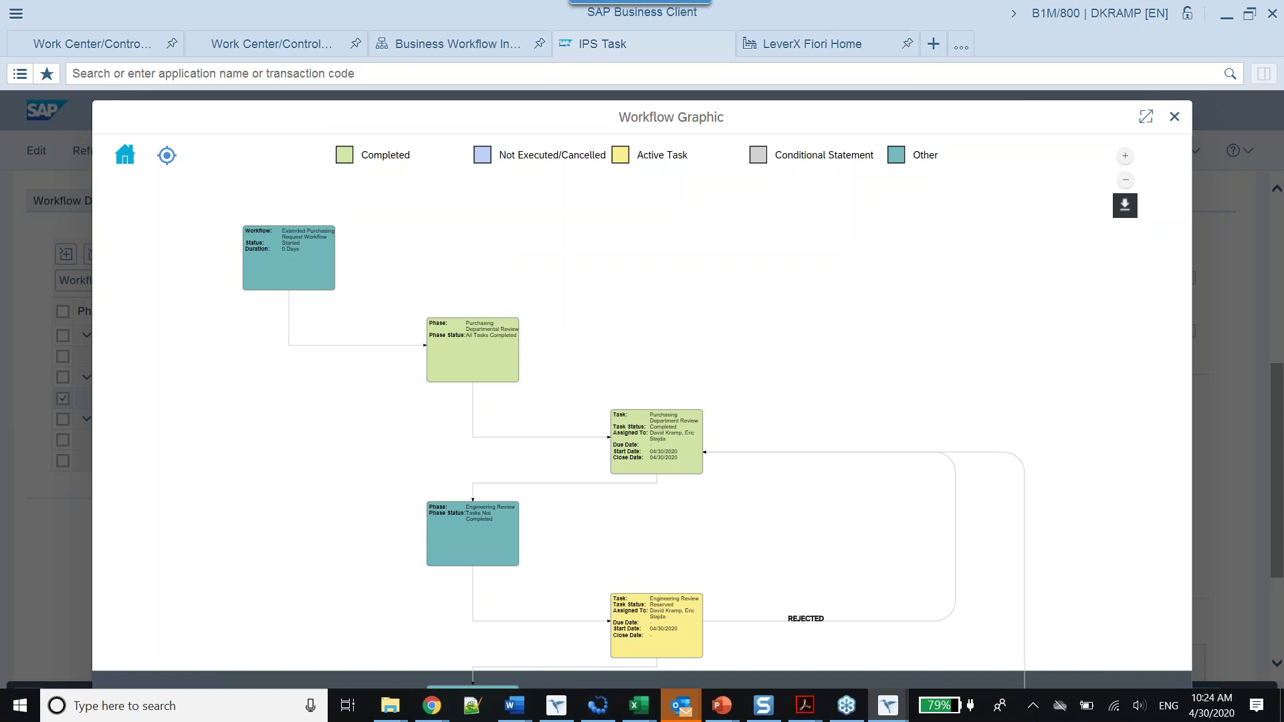
Zoom the diagram out, centre it on Engineering Review, reposition the graphic window, then close it.
click(1125, 180)
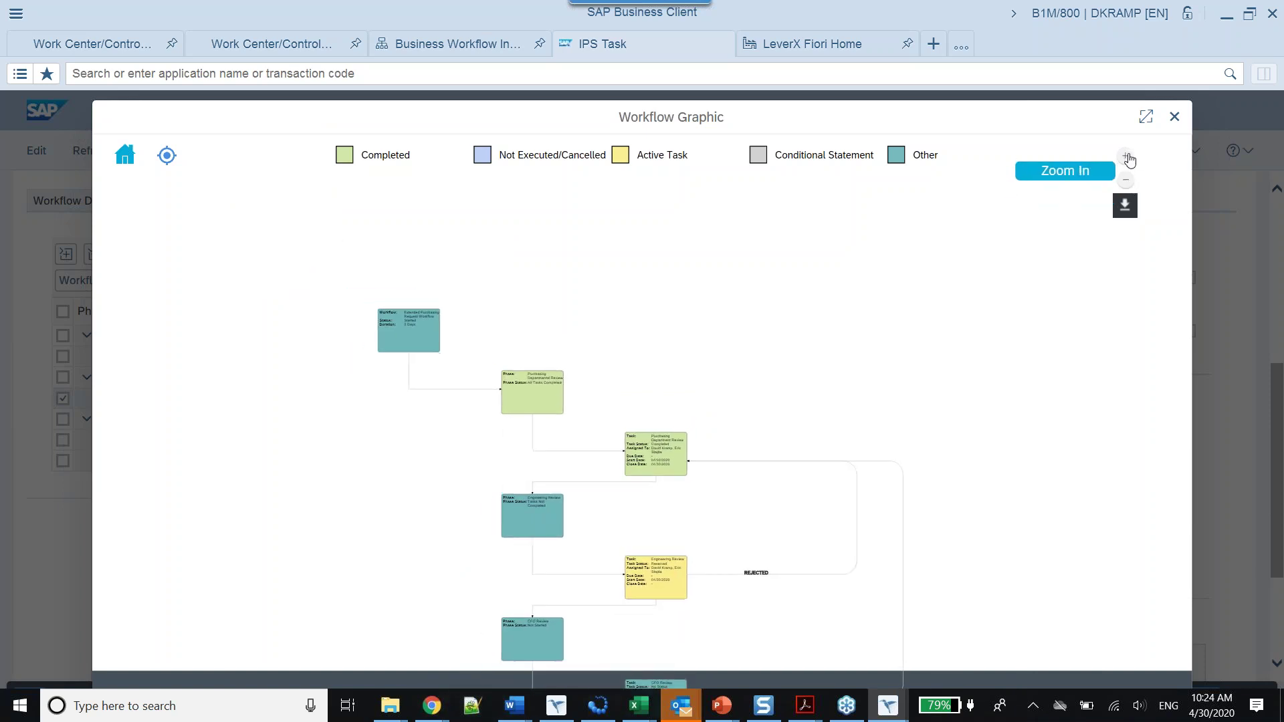
click(1125, 180)
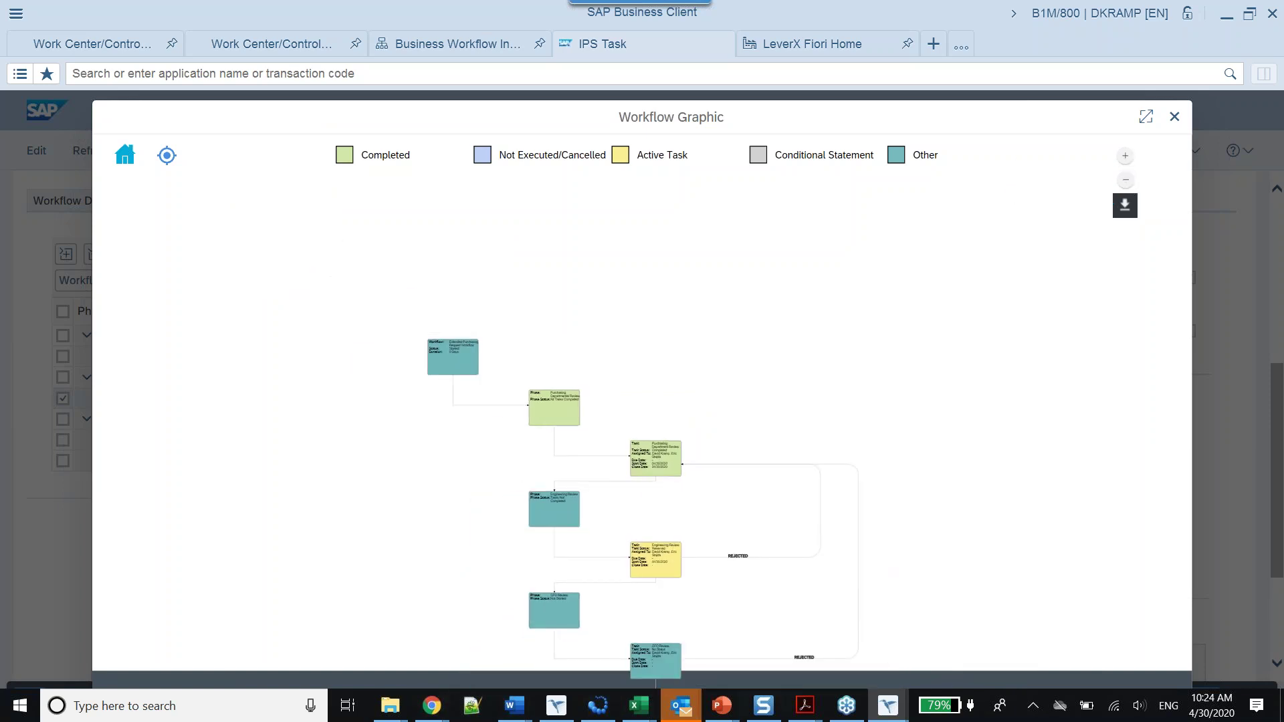
click(166, 155)
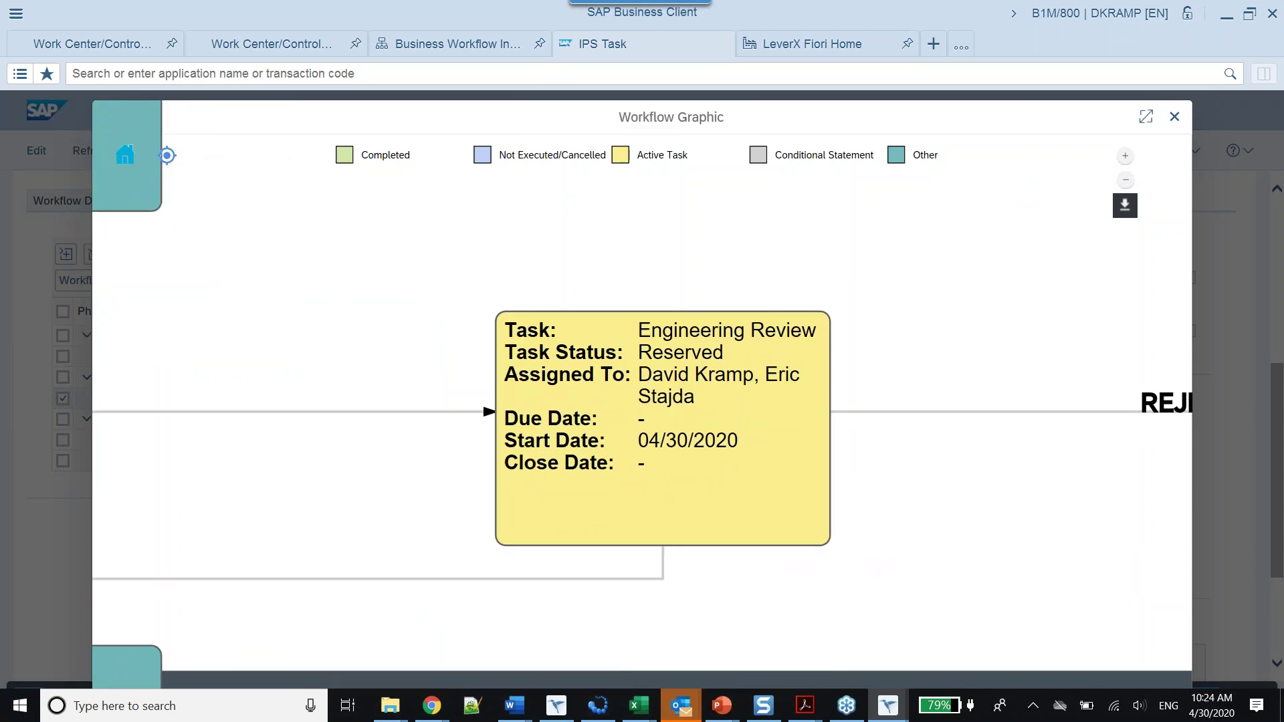
drag(1172, 120, 1097, 119)
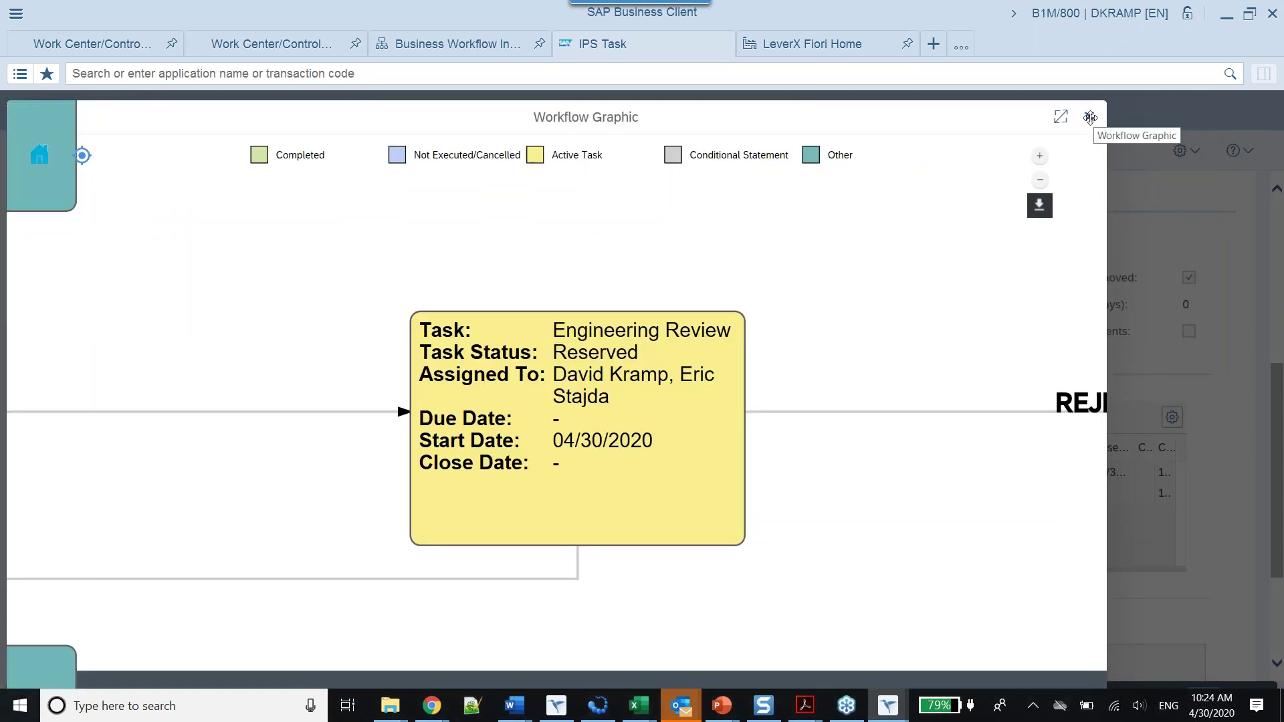
drag(980, 118, 1117, 119)
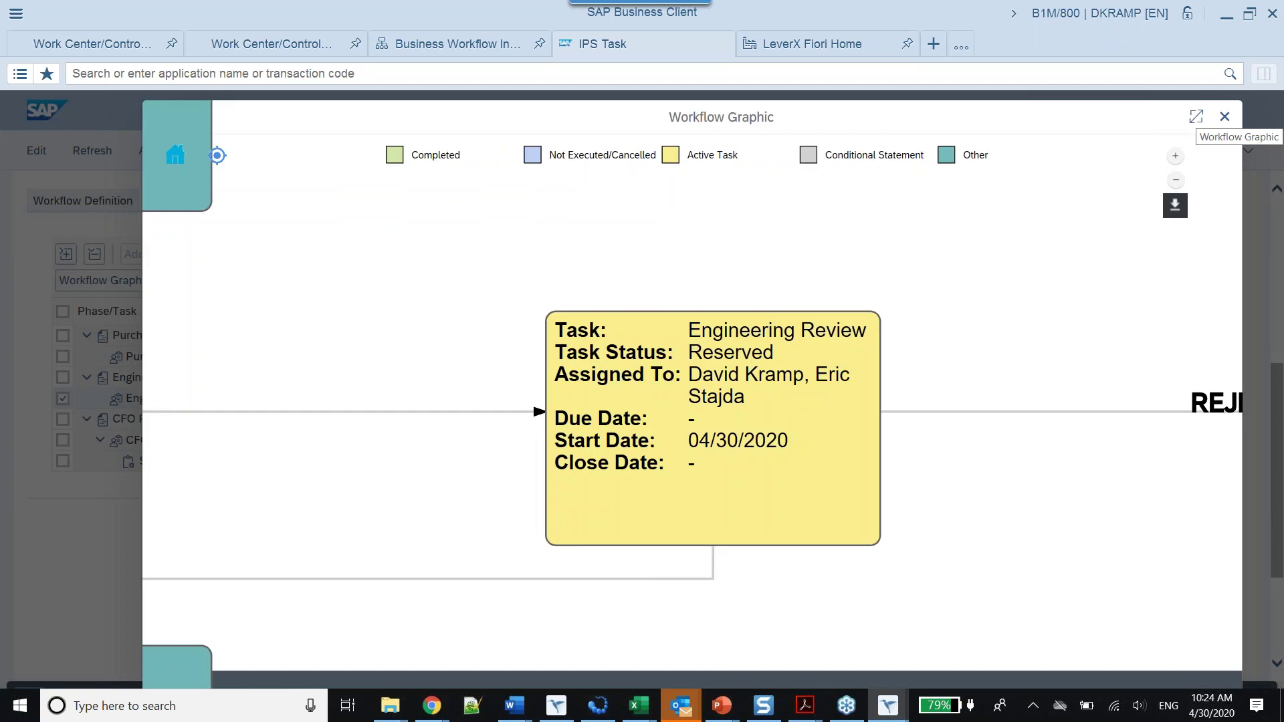
click(1195, 117)
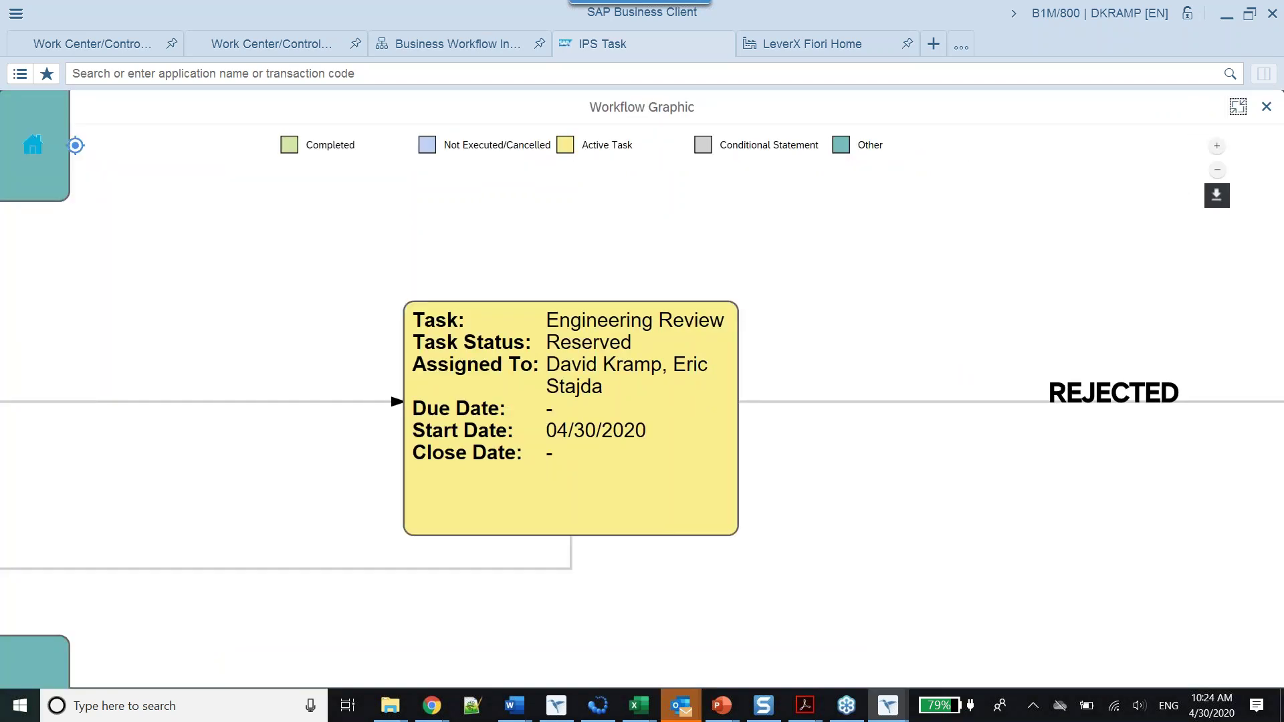
click(1236, 107)
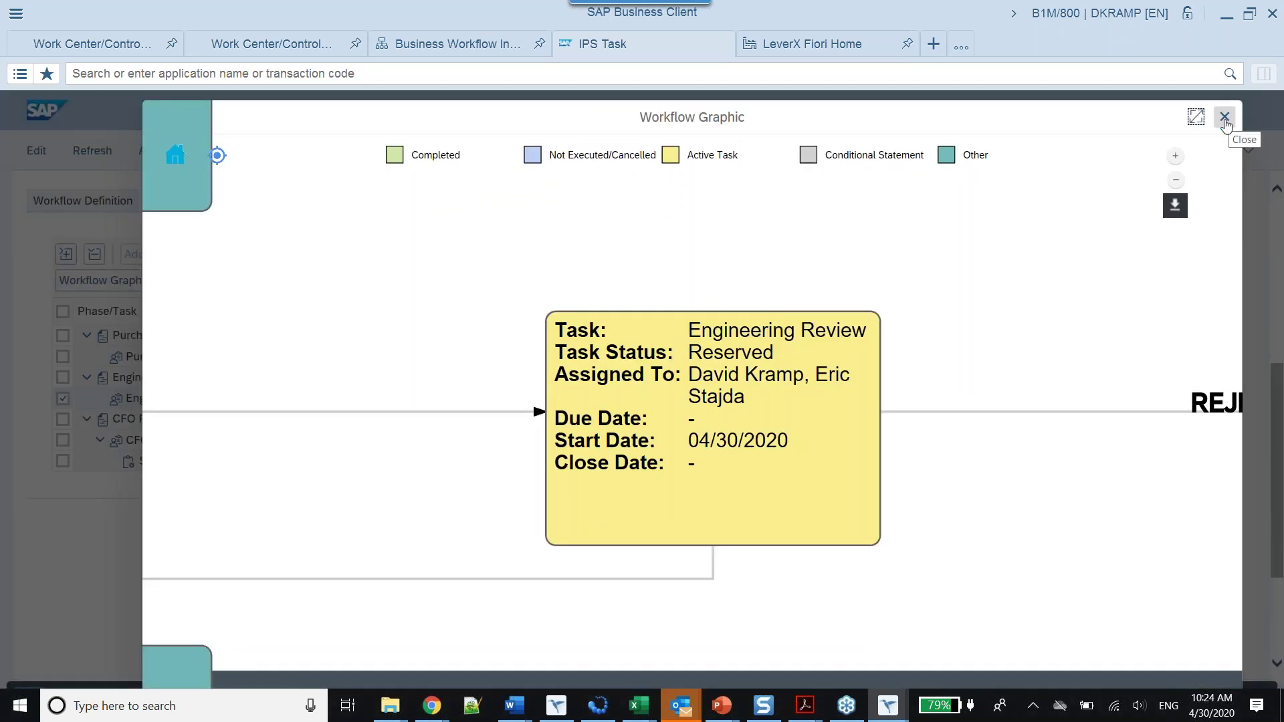
click(1226, 117)
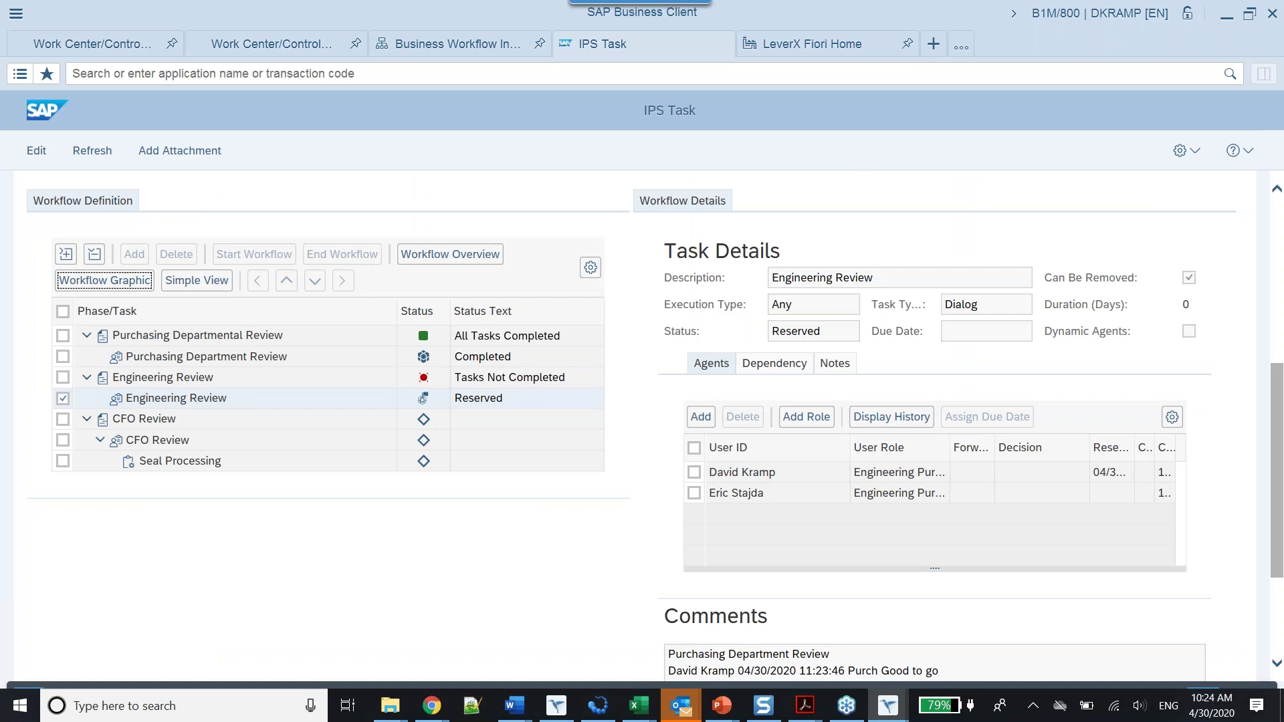
Set the Engineering Review decision to 'Approved by Engineering' with comment 'Eng approved' and save.
scroll(641, 428, up, 6)
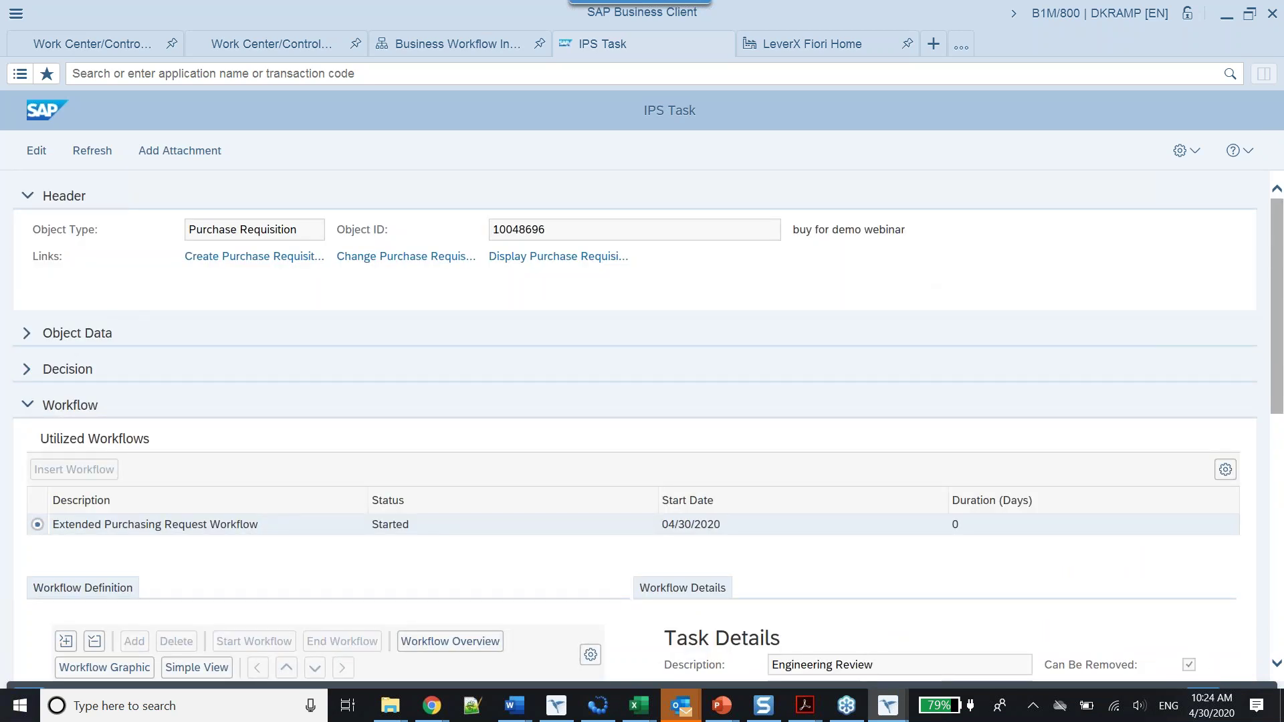
click(37, 371)
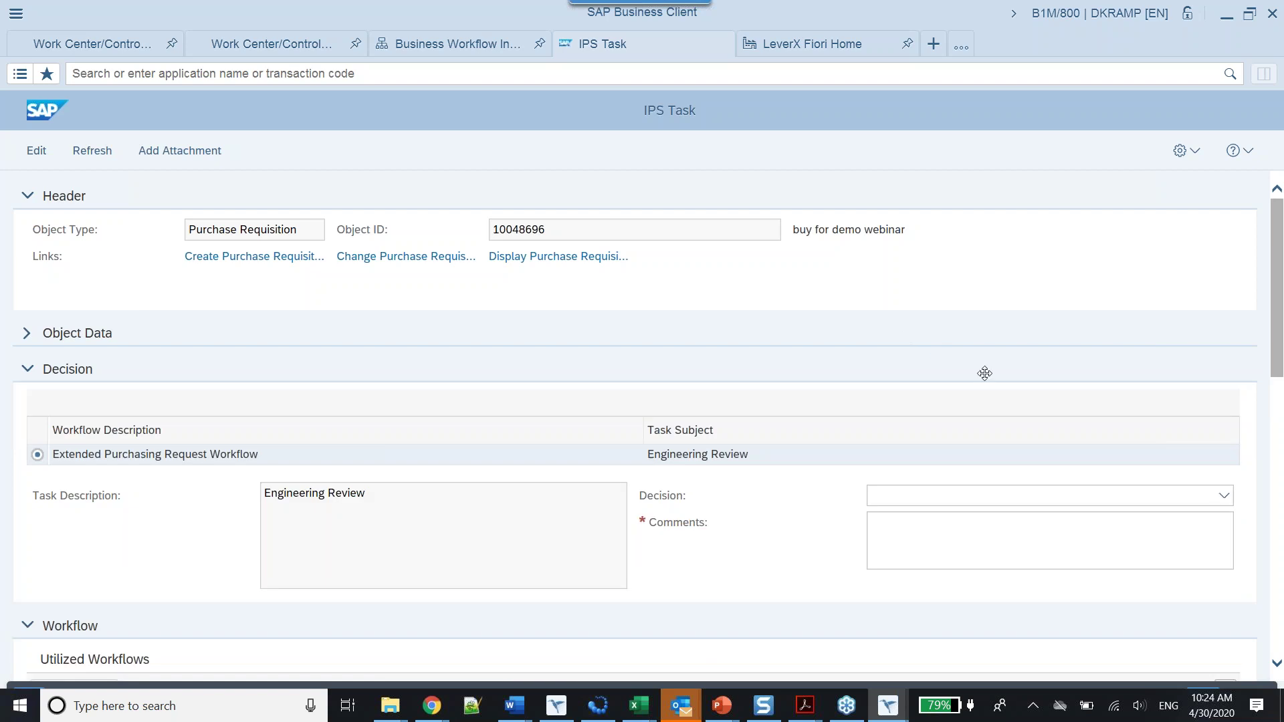
click(1224, 495)
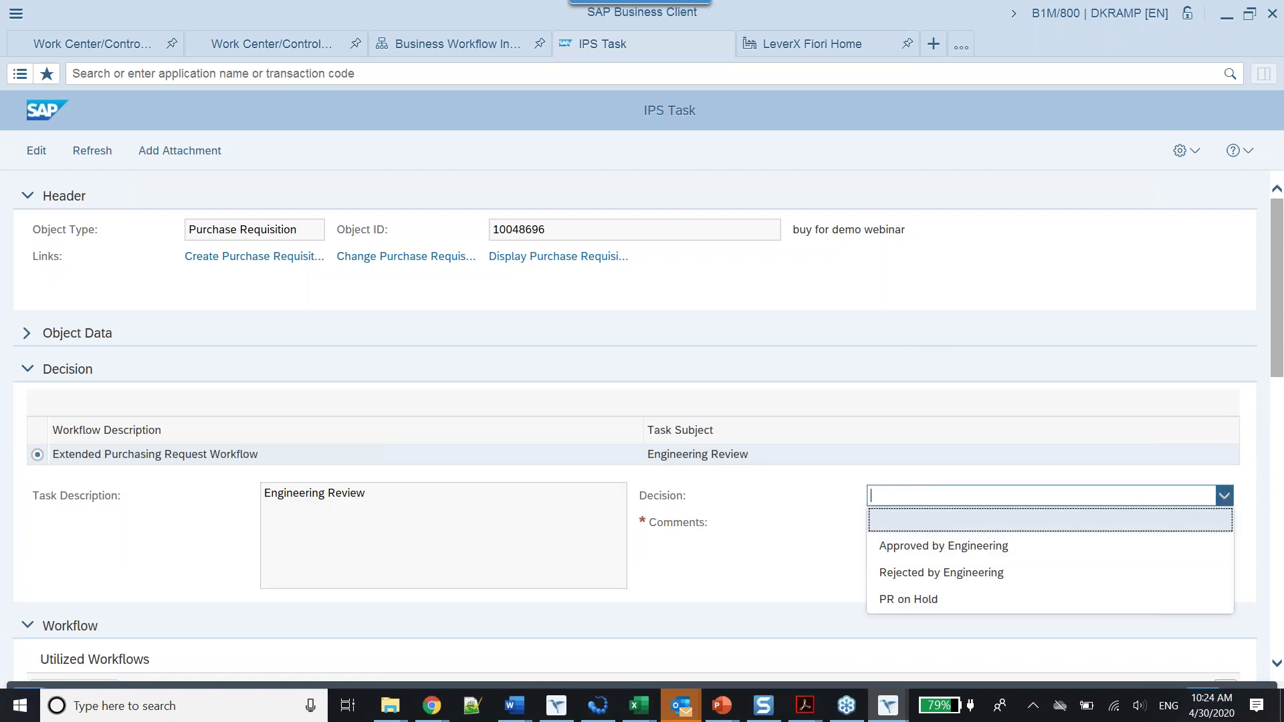
click(943, 545)
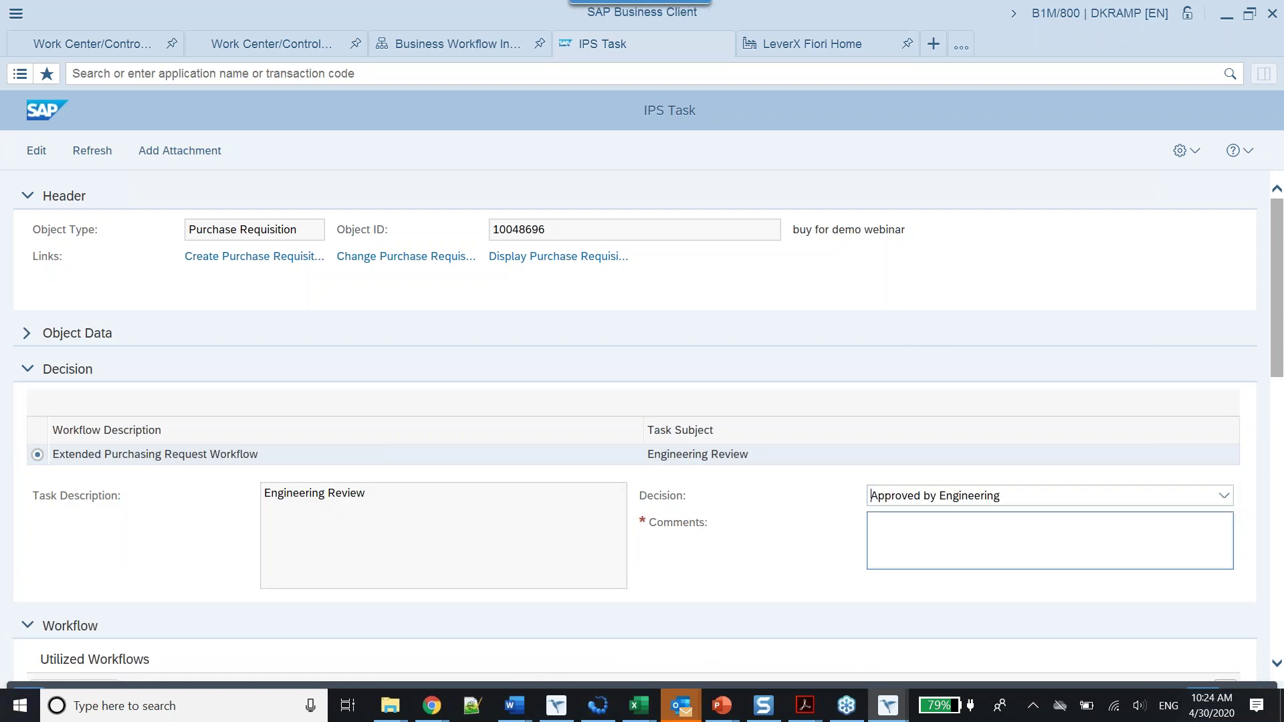
click(1136, 495)
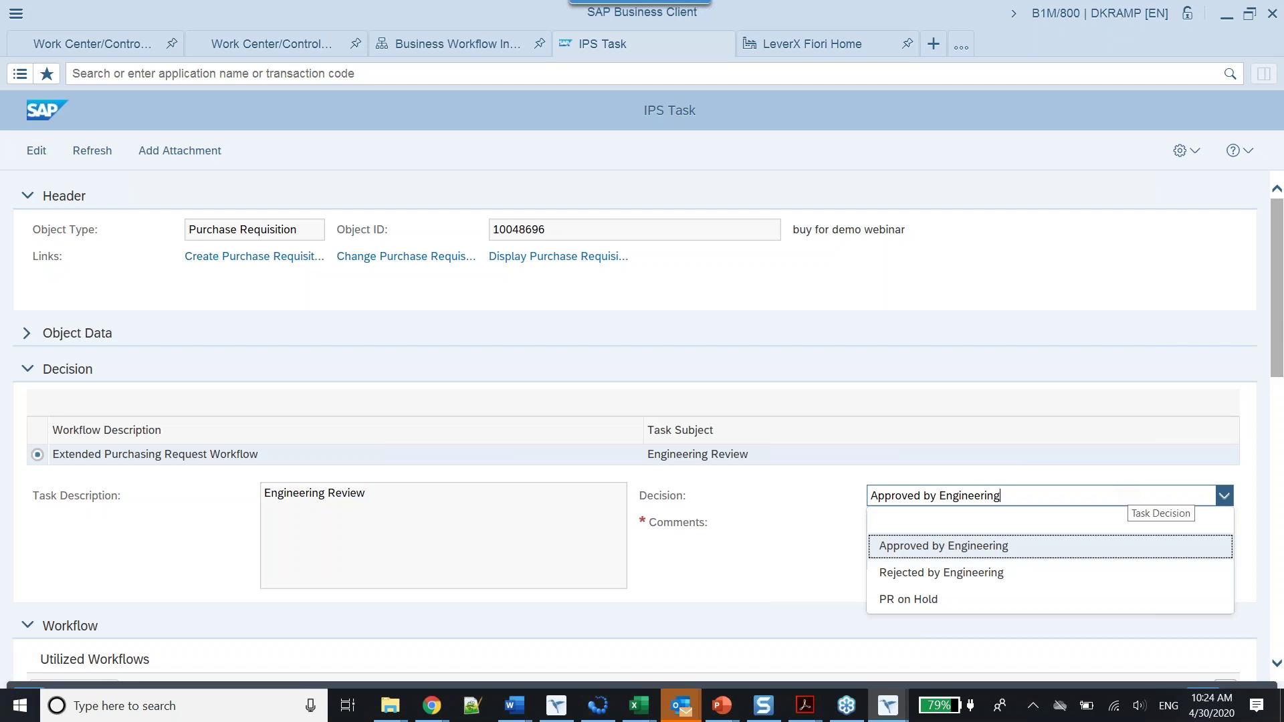
click(943, 545)
click(944, 543)
text(Eng approved)
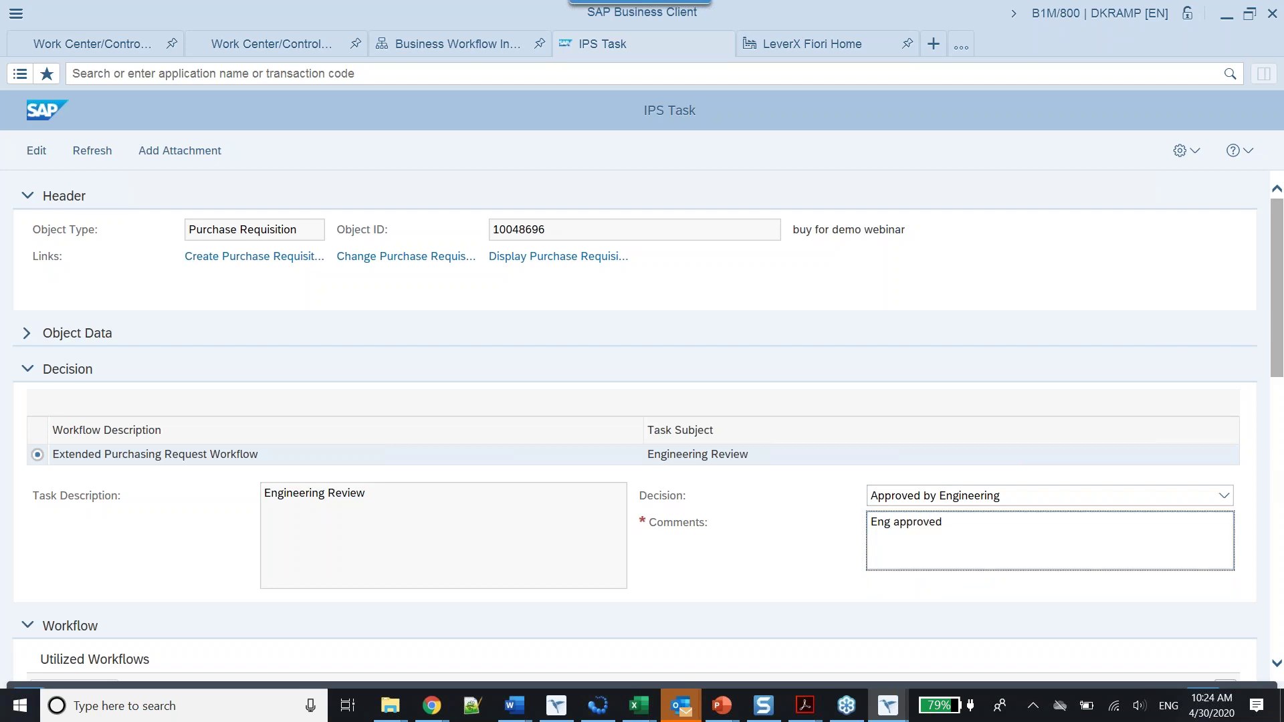
scroll(642, 401, down, 7)
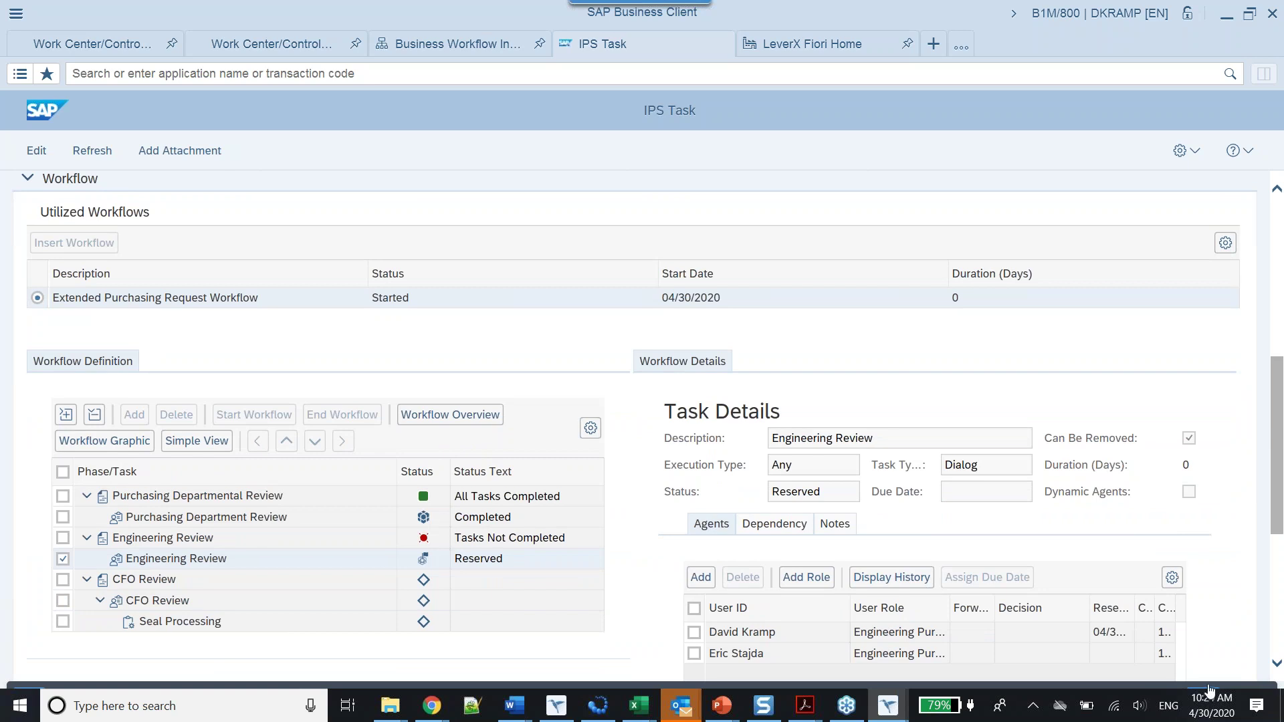
key(ctrl+s)
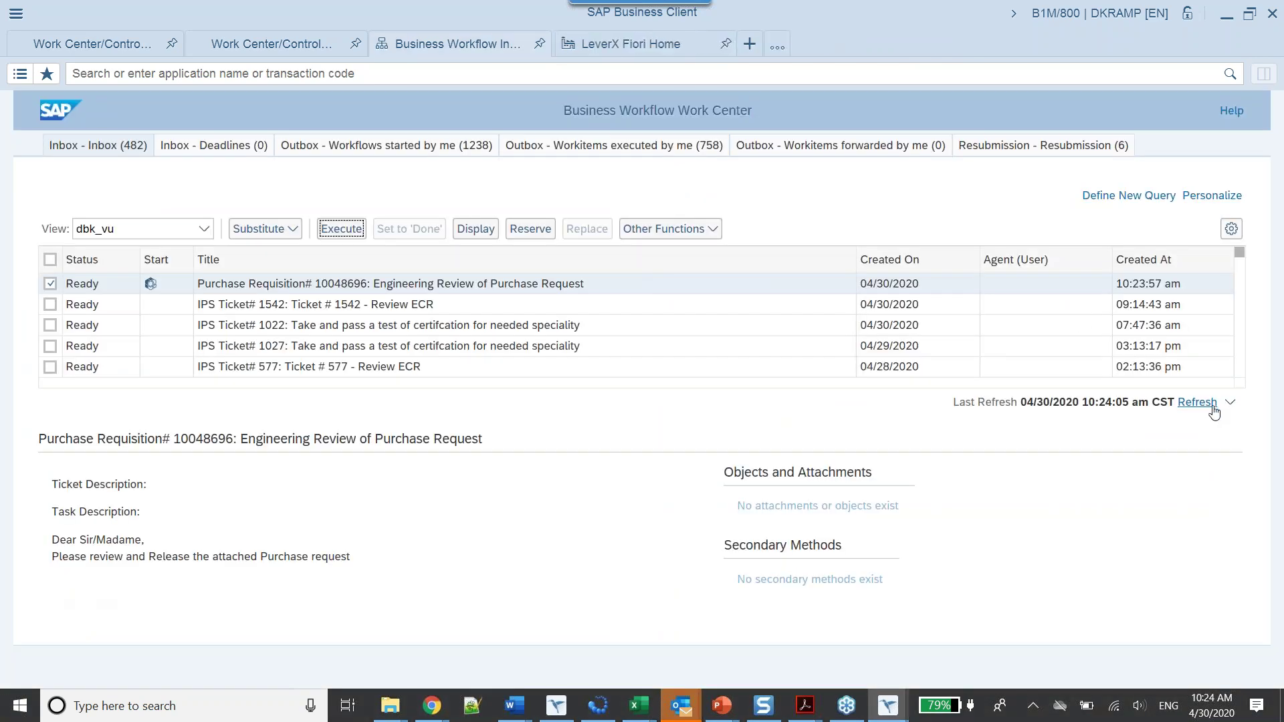
Refresh the requisition and review the Workflow tree: Engineering Review completed, CFO Review reserved.
click(1209, 404)
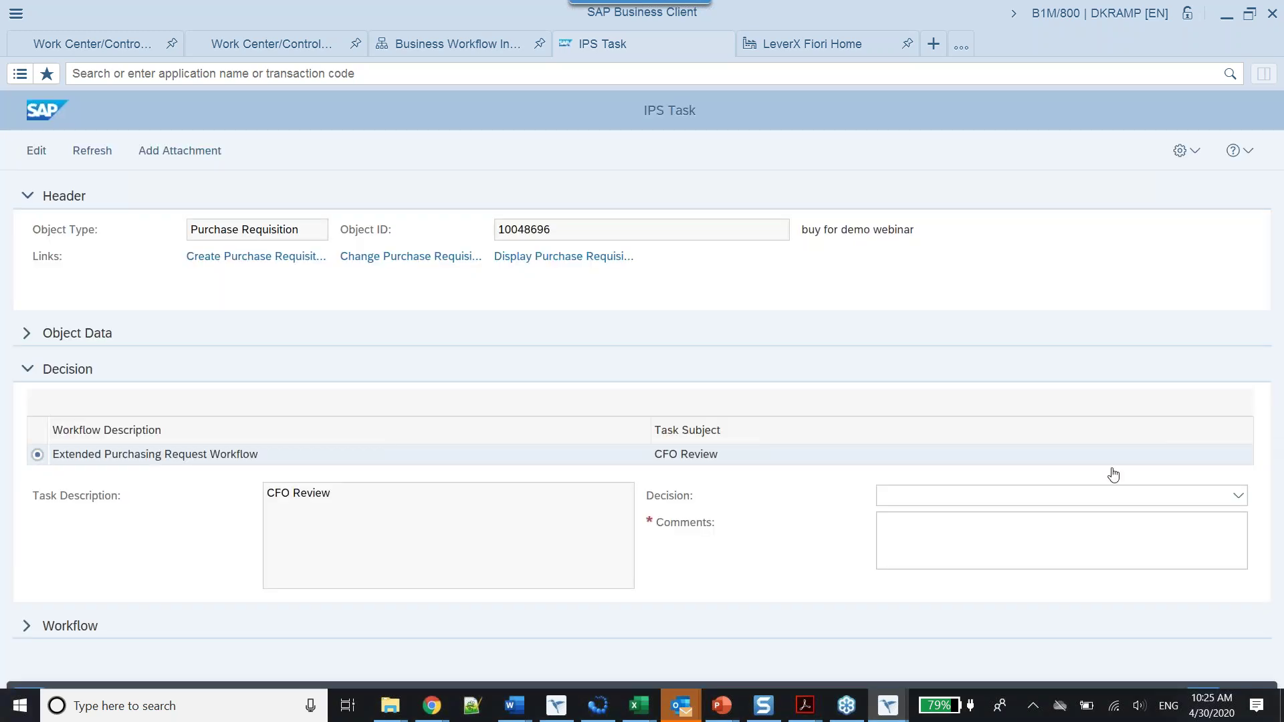
click(26, 369)
click(24, 406)
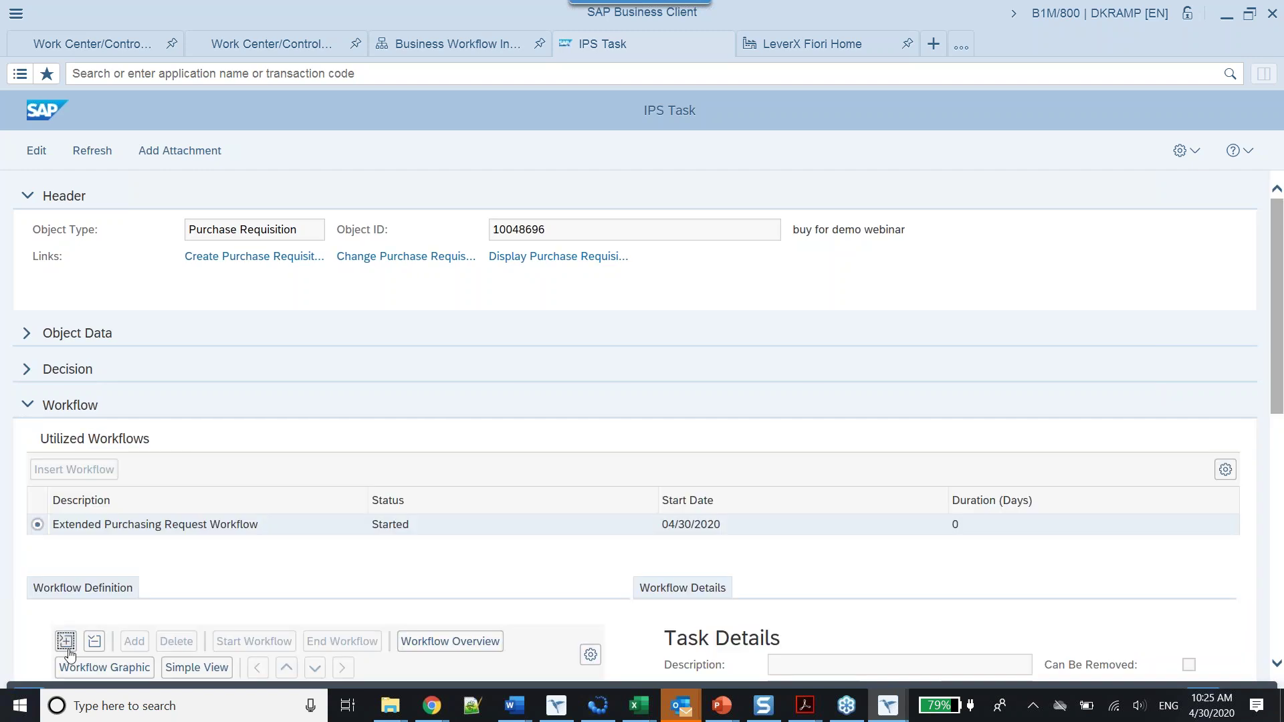
scroll(186, 429, down, 6)
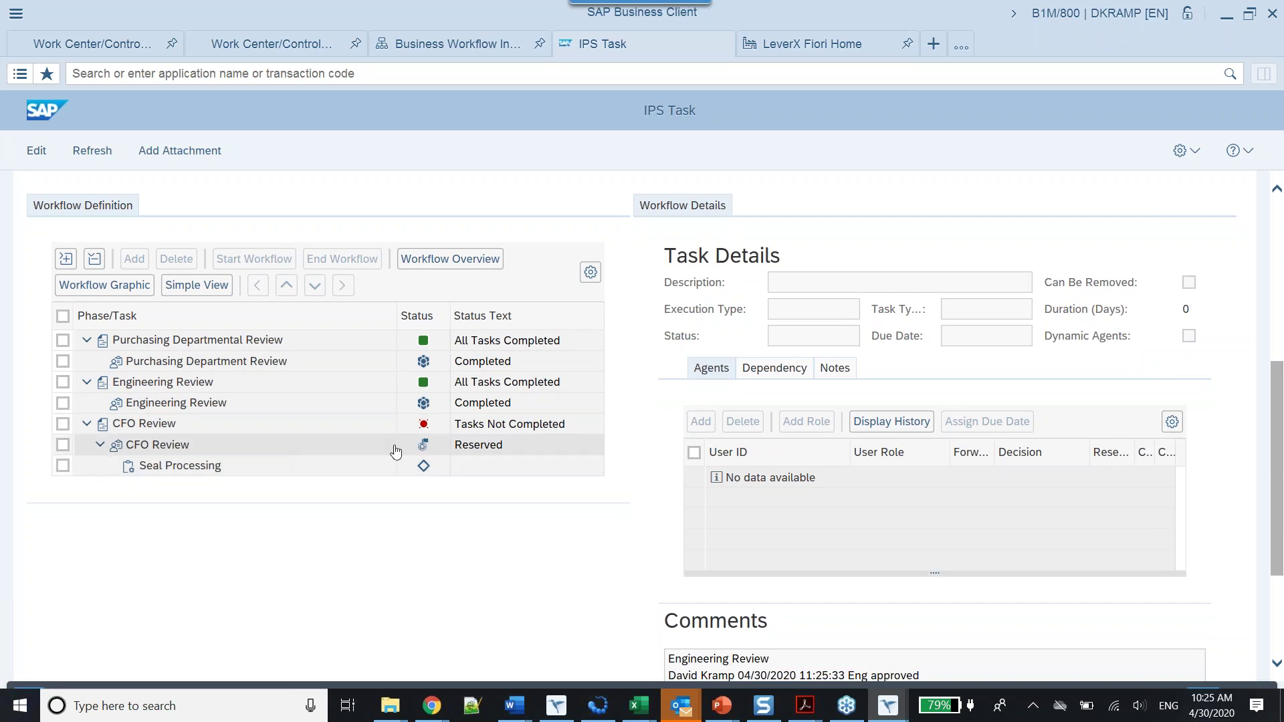
scroll(395, 448, down, 3)
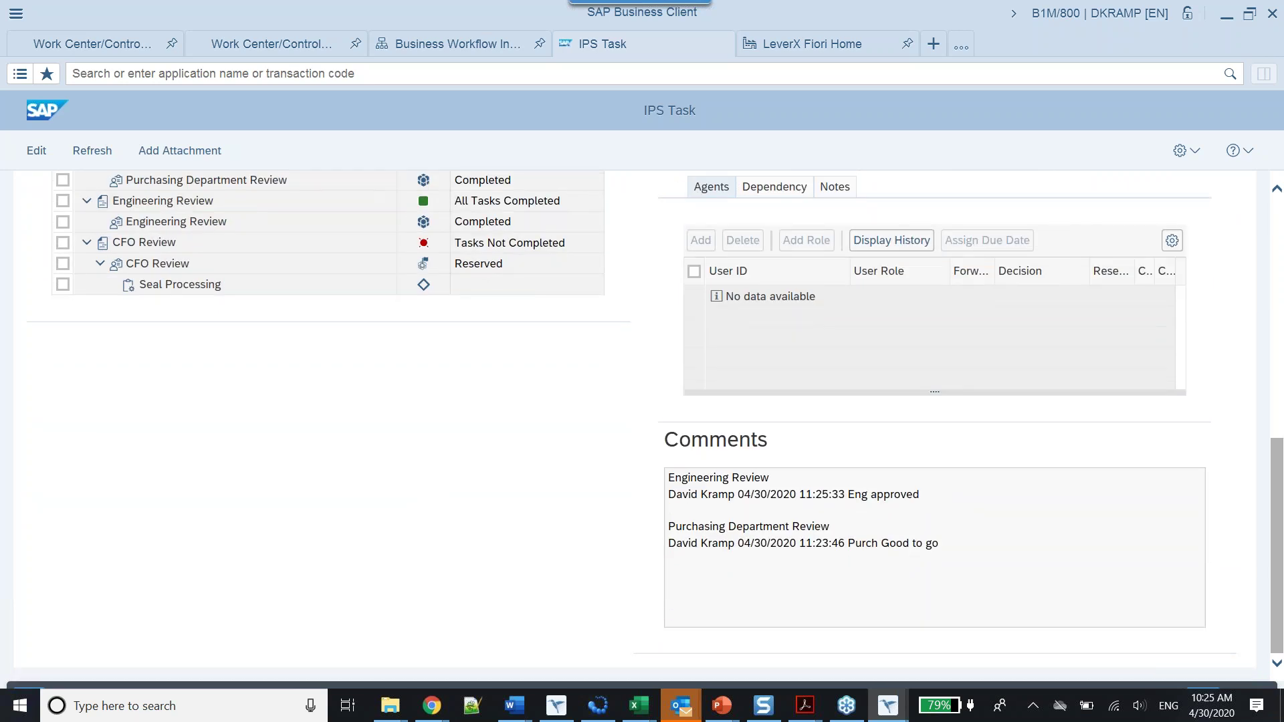
scroll(395, 448, up, 10)
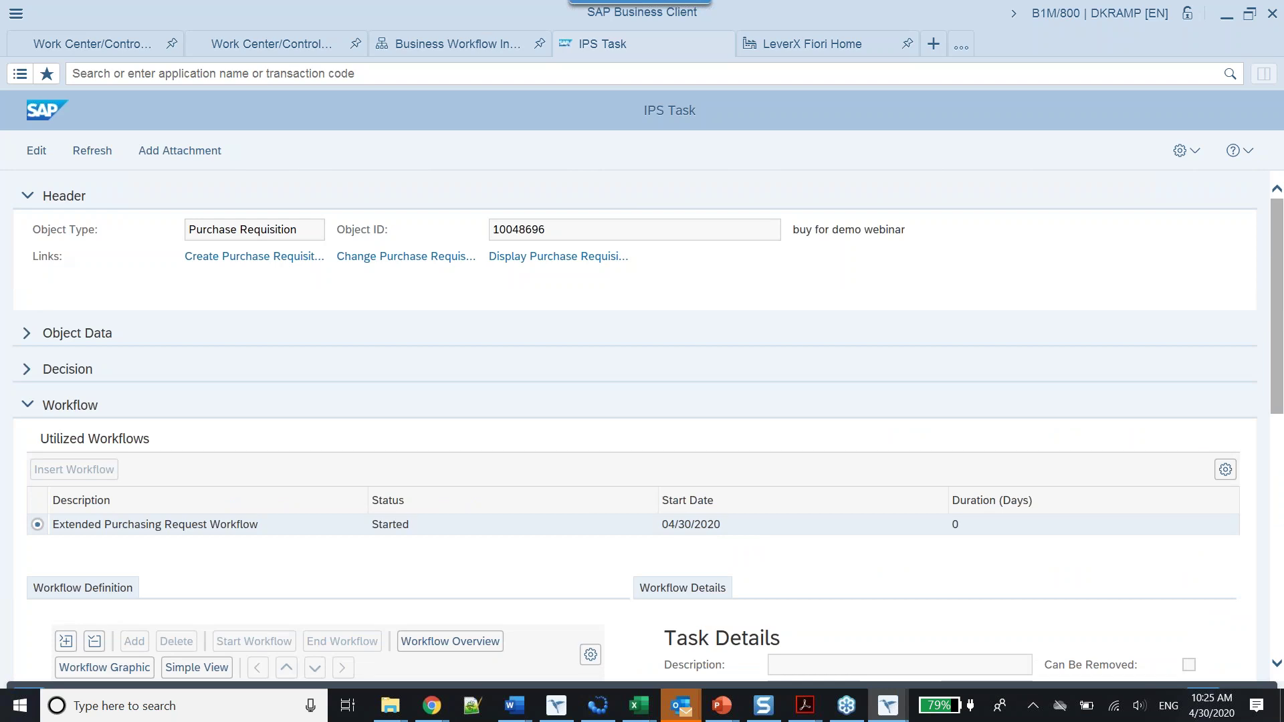
Approve the CFO Review with the comment 'CFO says go' and save.
click(24, 372)
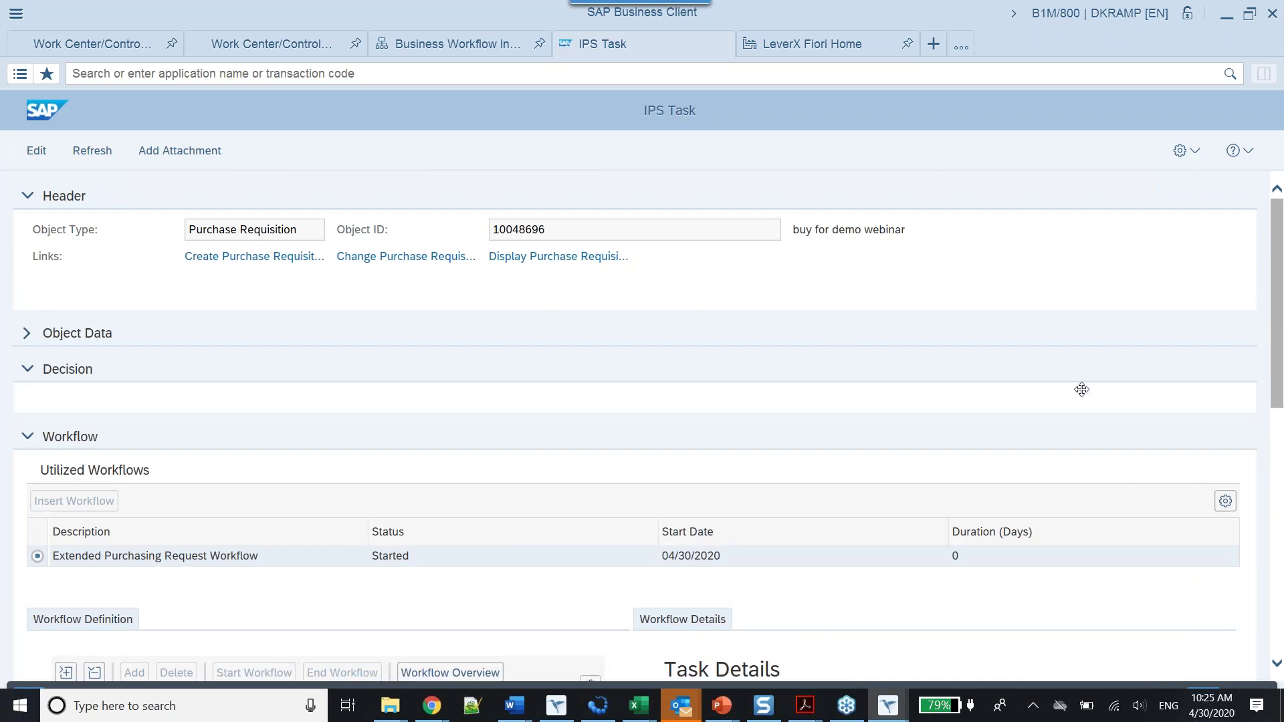
click(1224, 496)
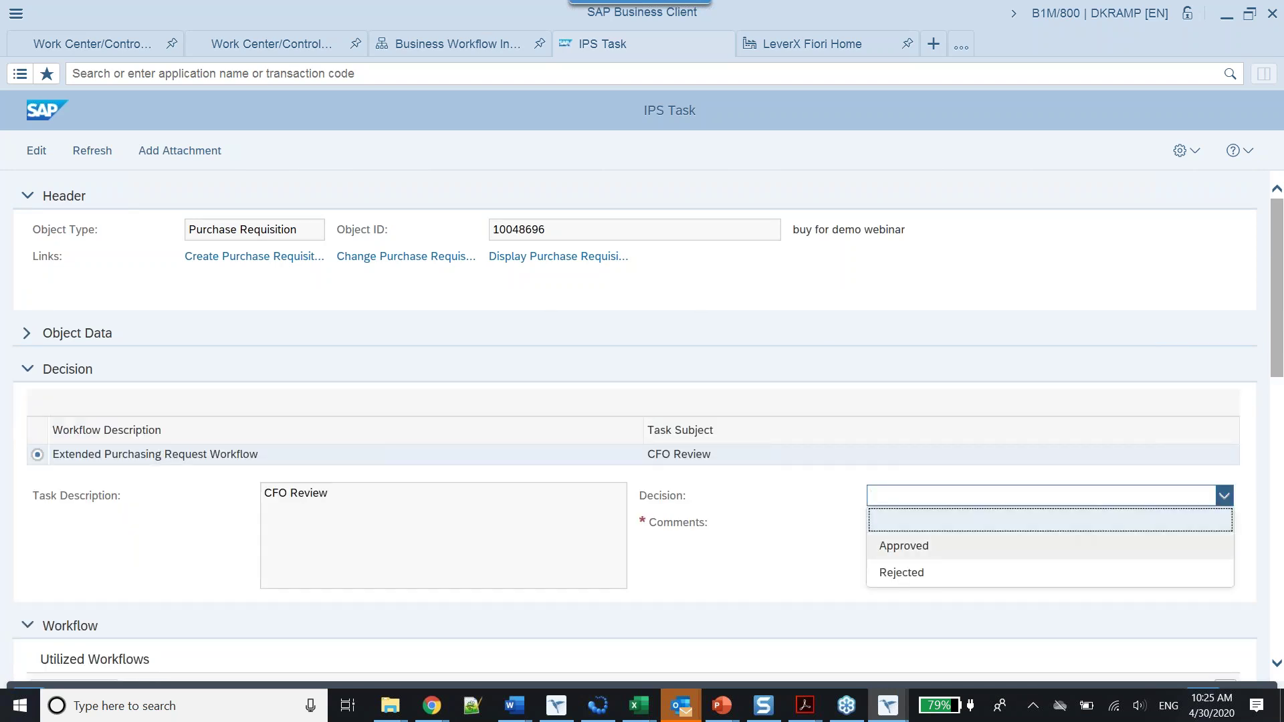
click(963, 542)
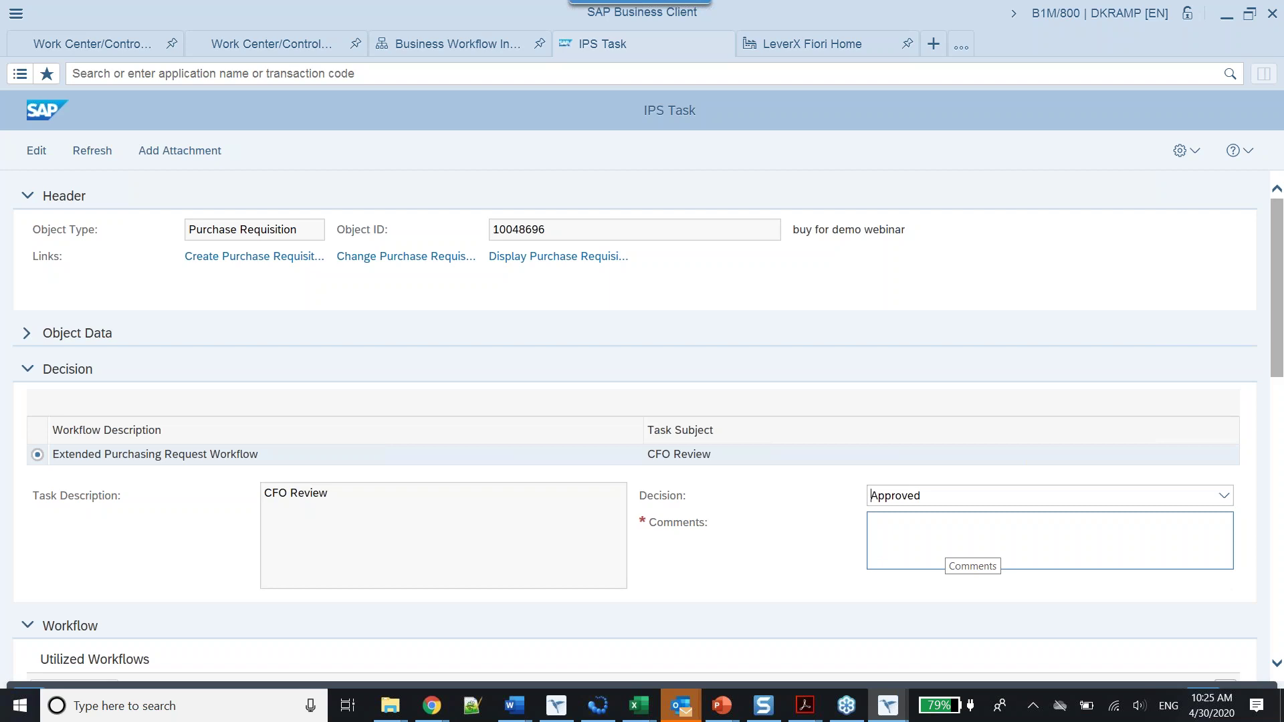
click(936, 541)
text(CFO says go)
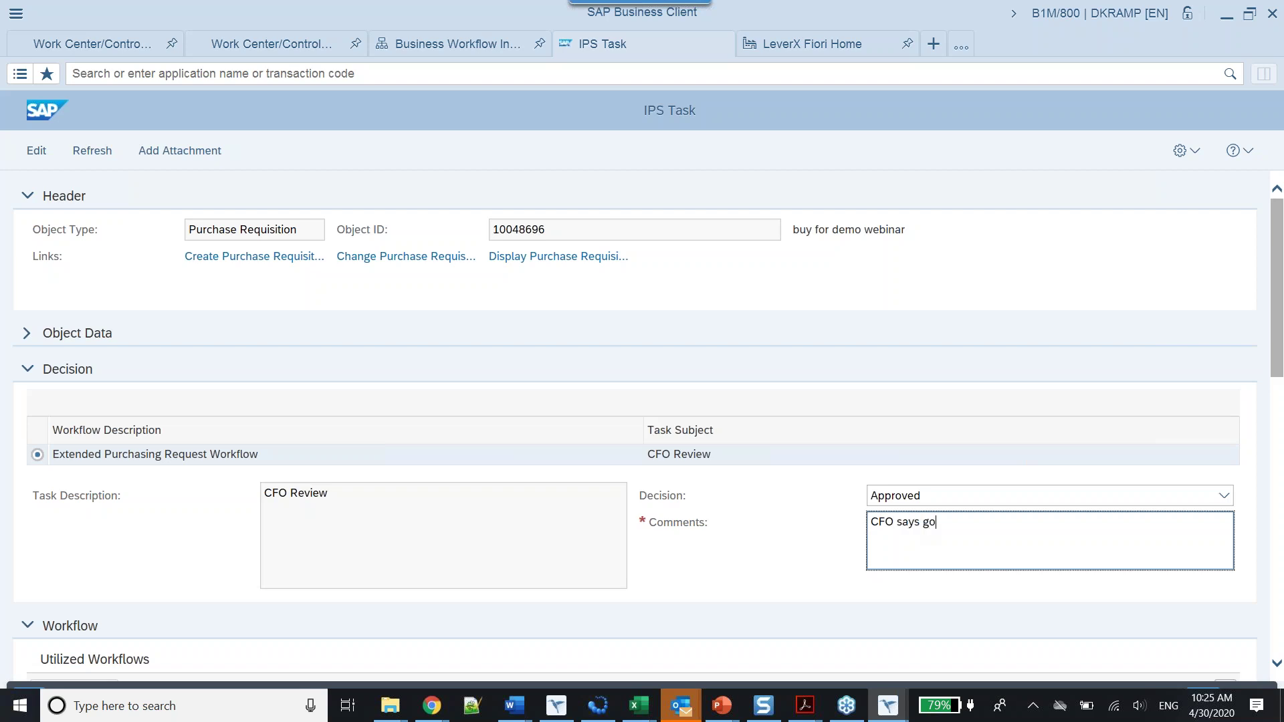
key(Tab)
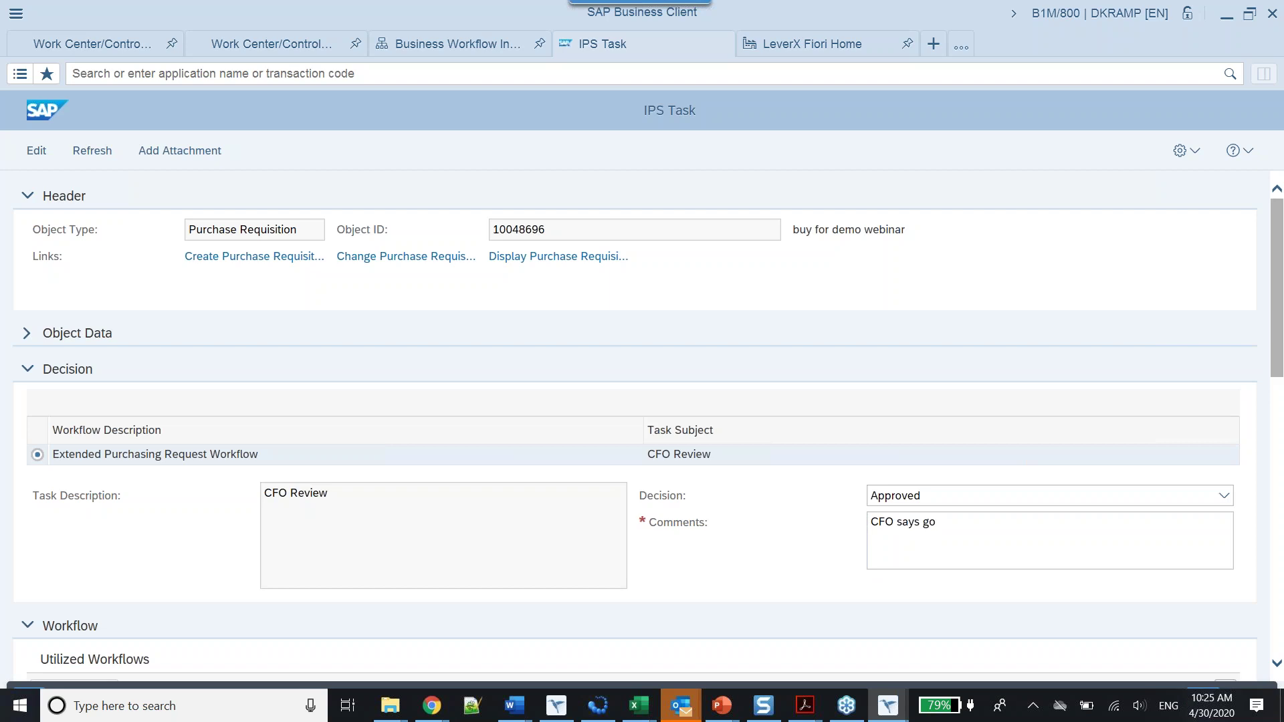
key(ctrl+s)
Present the PowerPoint slide show from the current SEAL Systems slide.
scroll(641, 428, down, 5)
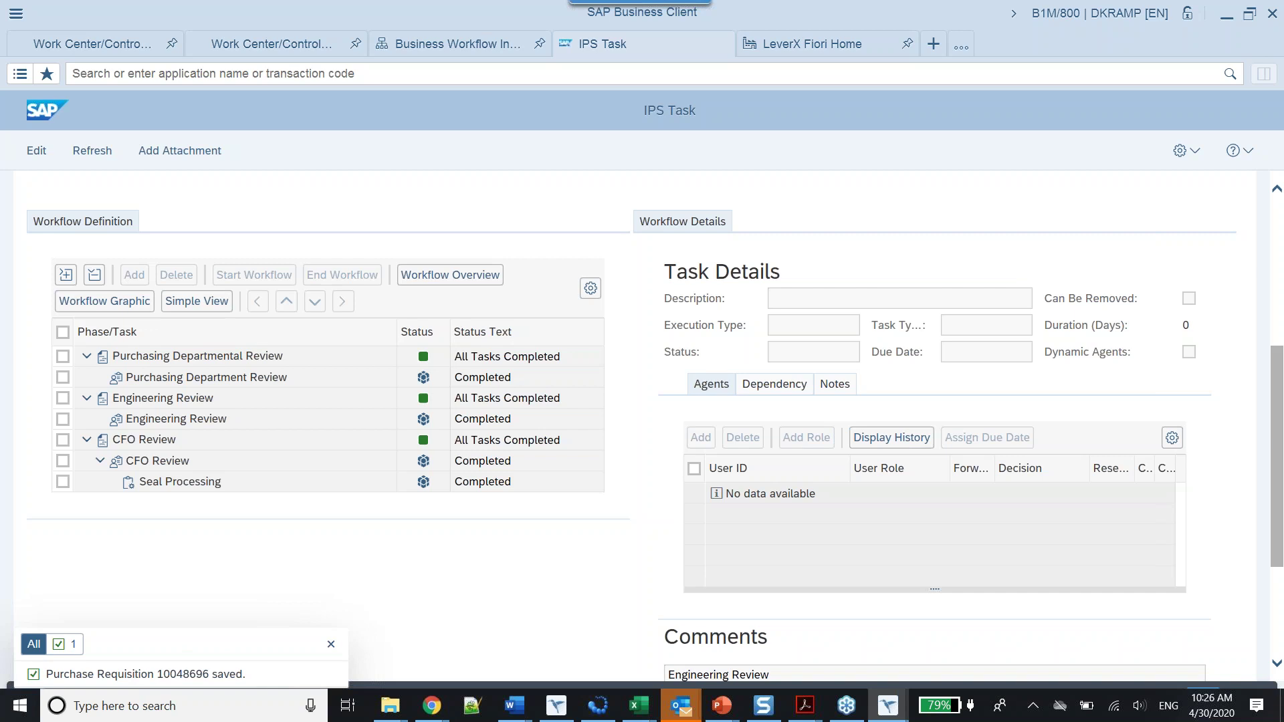
click(1226, 15)
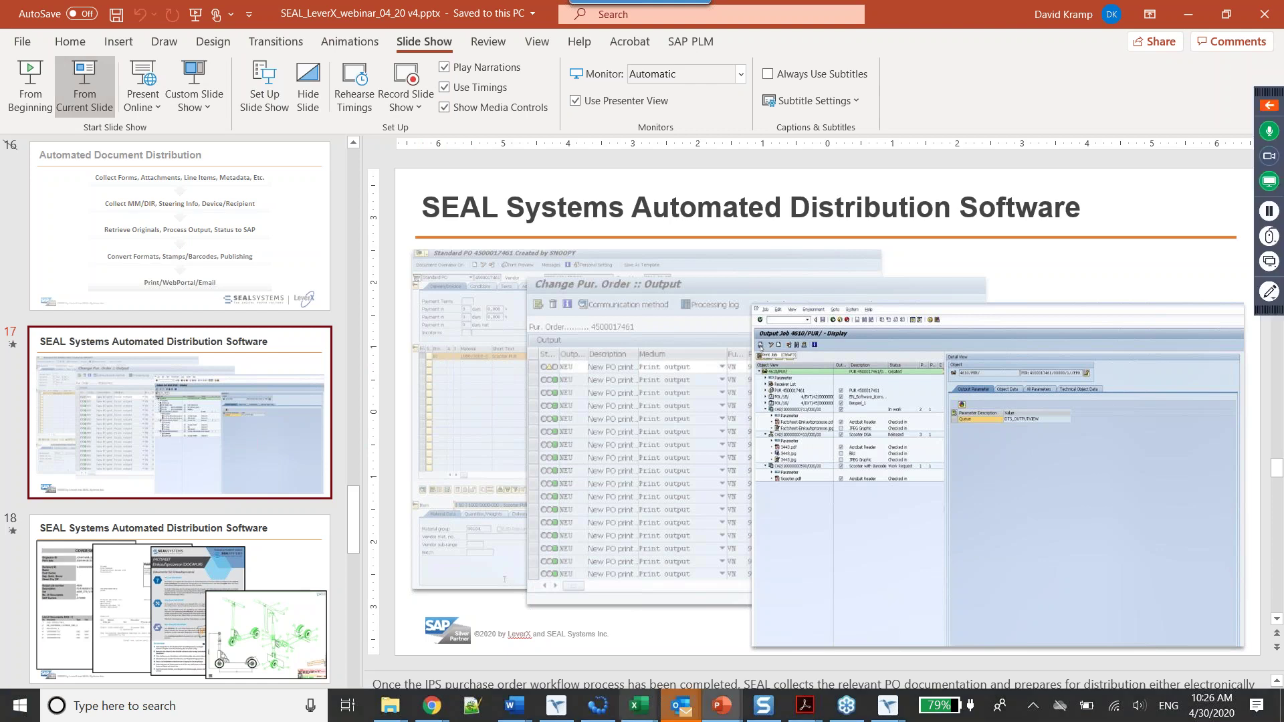
click(85, 87)
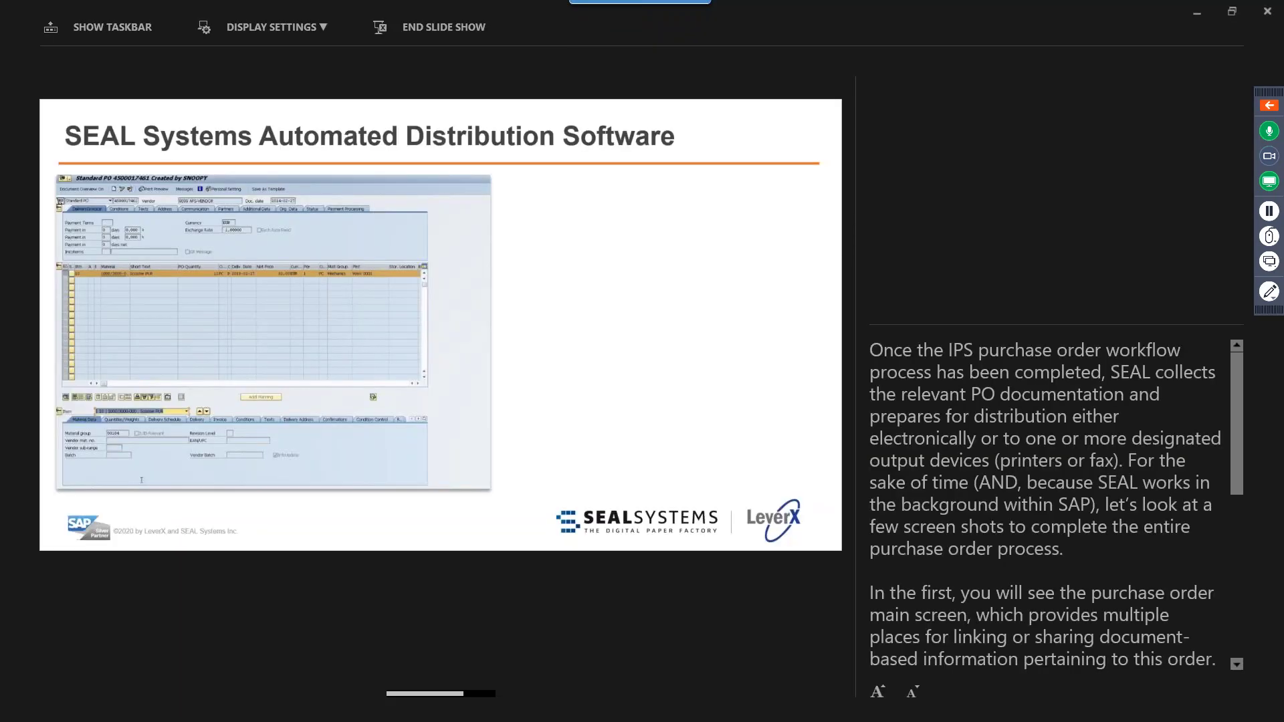